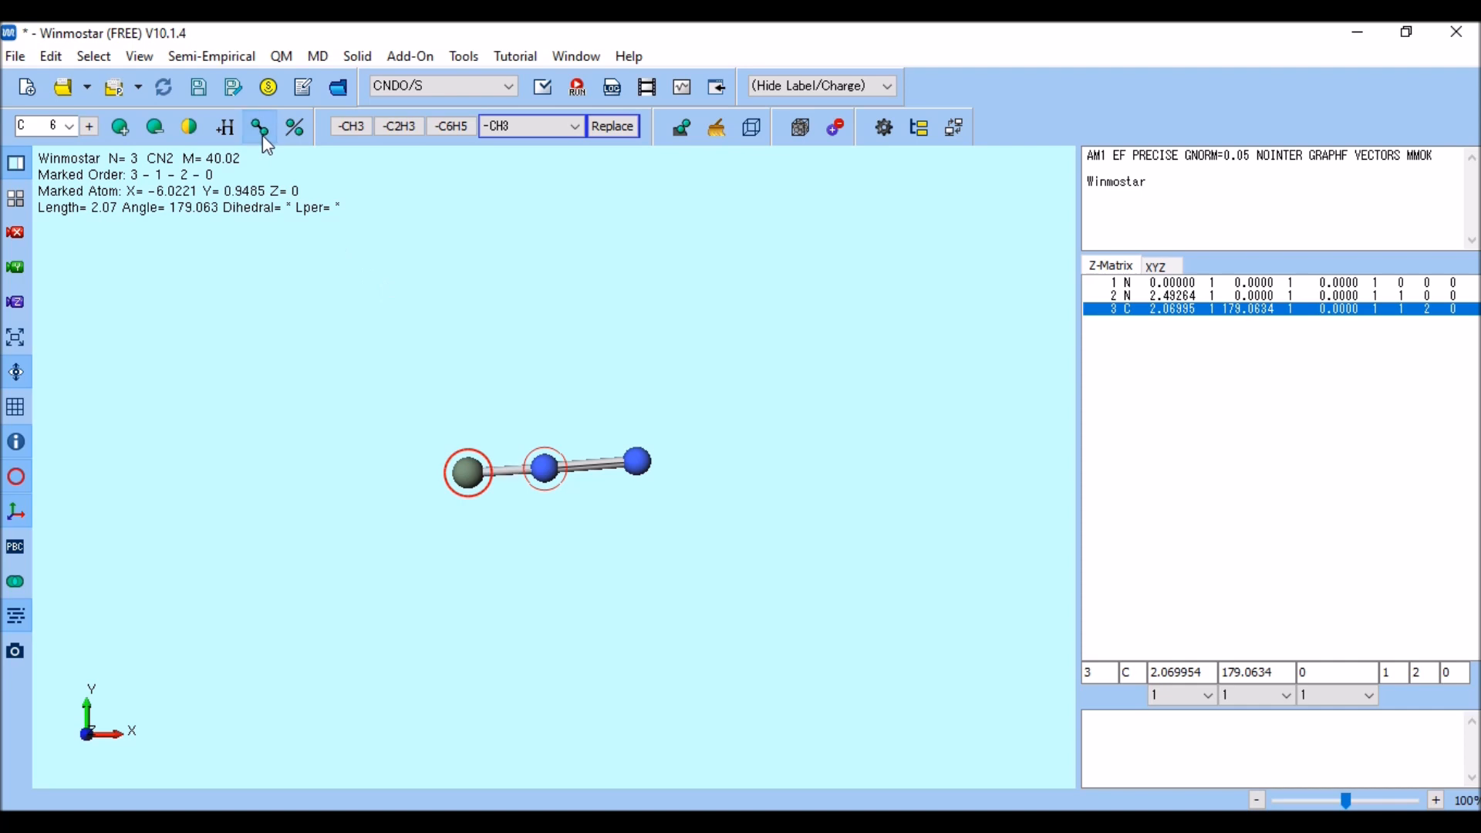
Add a carbon atom bonded to the end nitrogen, extending the chain to C–N–N–C
left_click(643, 467)
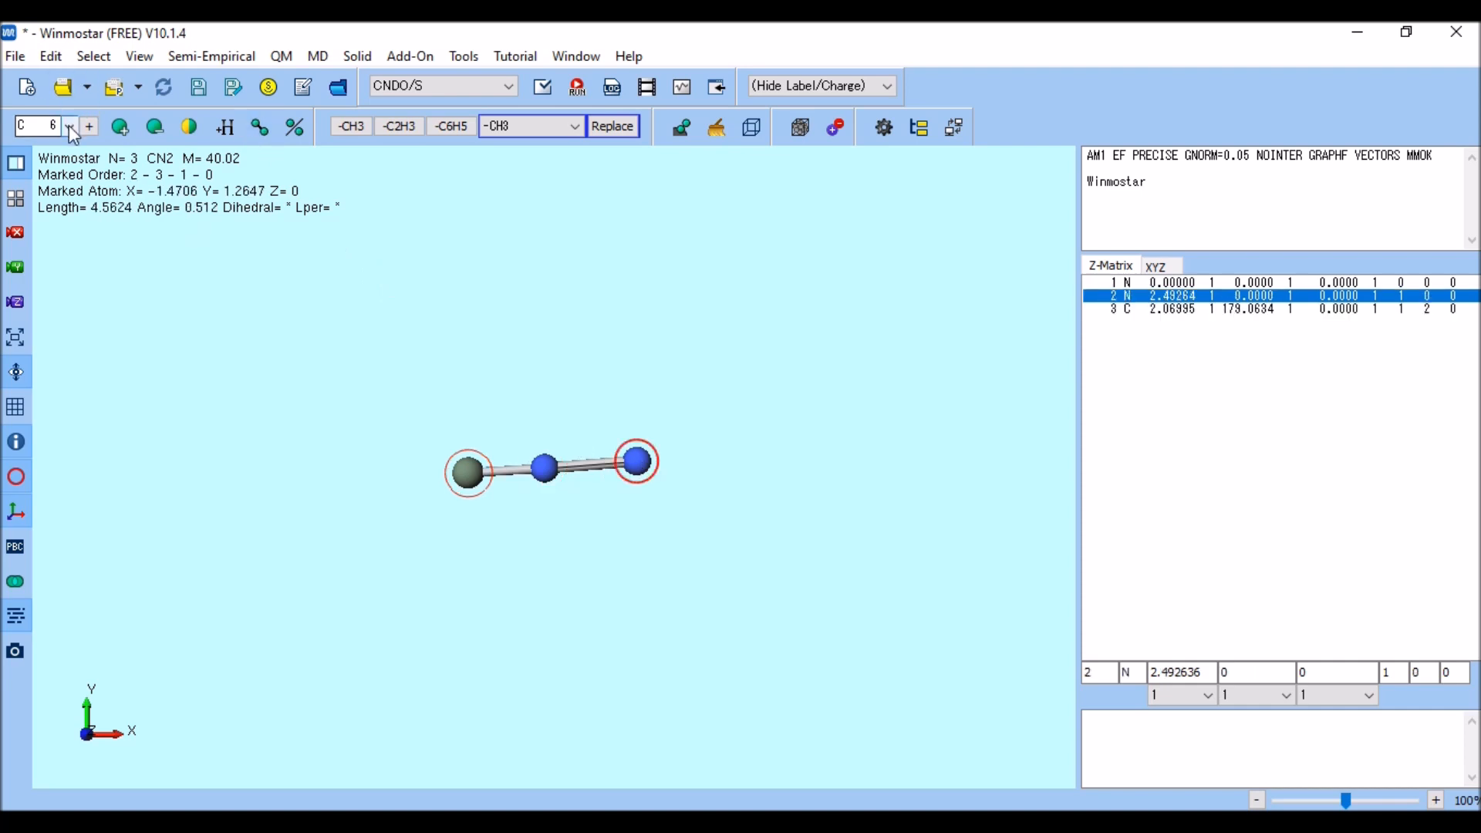
left_click(120, 127)
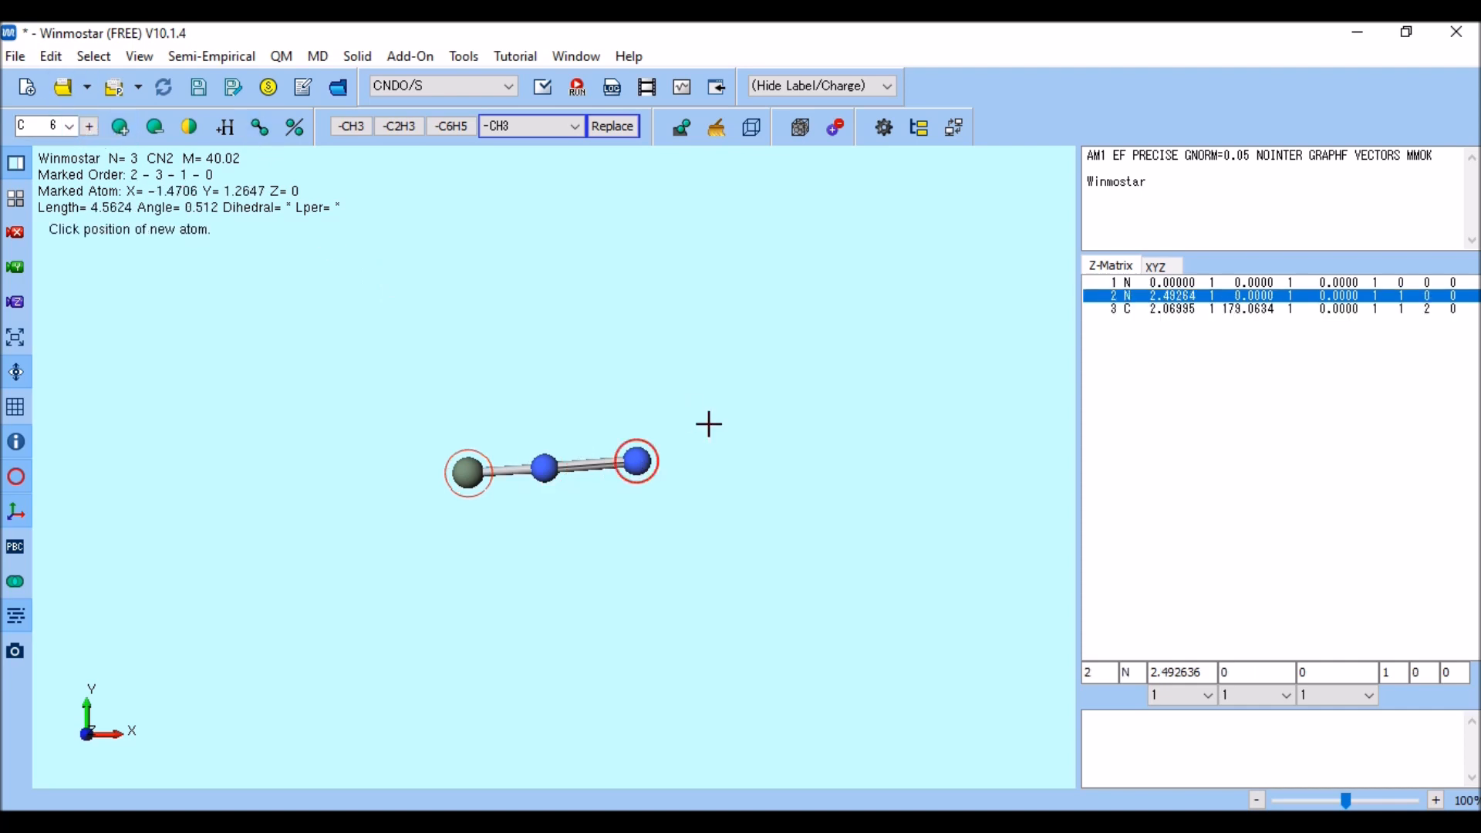
left_click(706, 463)
left_click(260, 128)
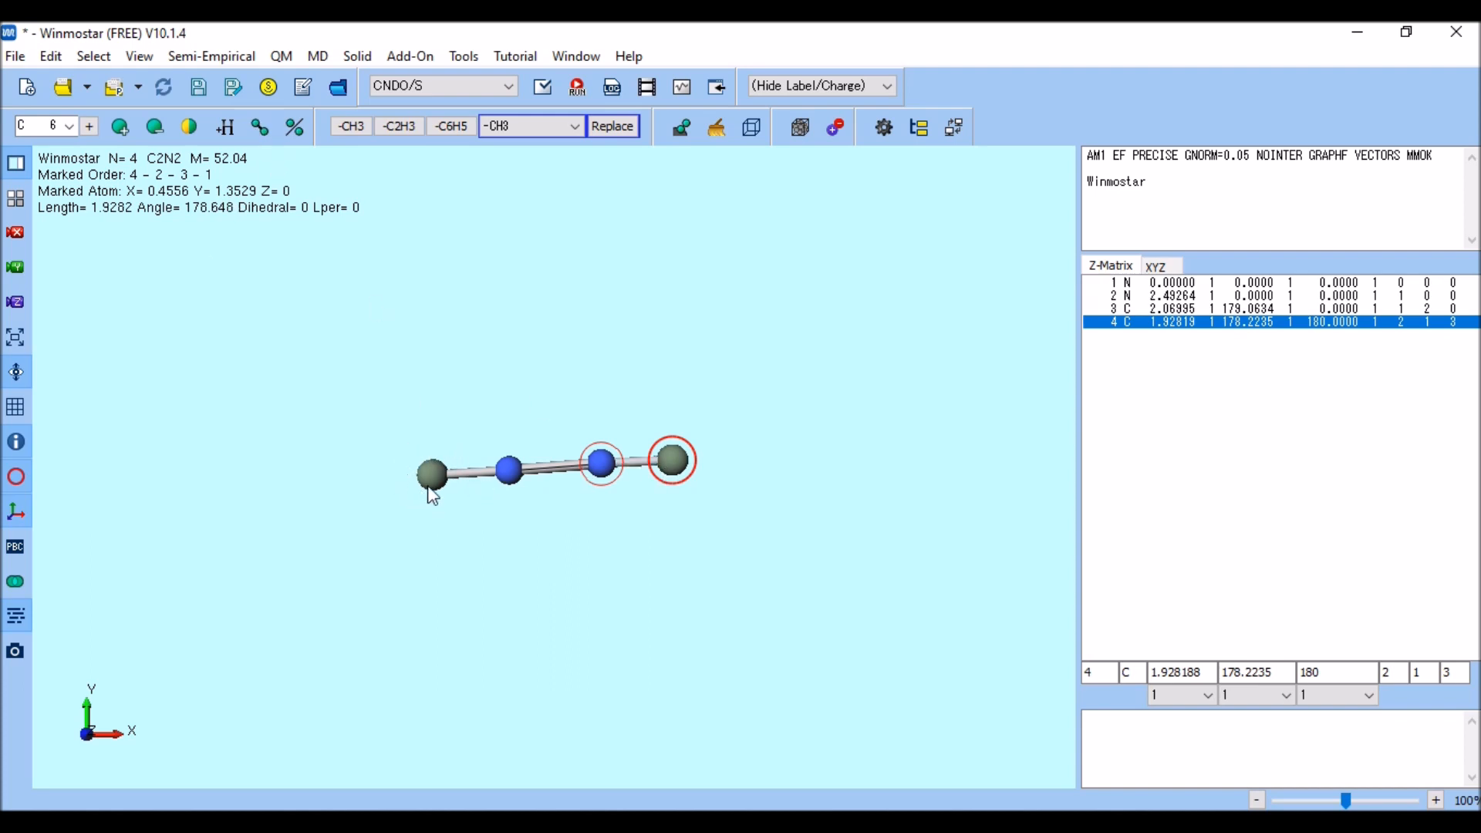
Replace the end carbon bonded to the first nitrogen with a -C6H5 group
left_click(432, 475)
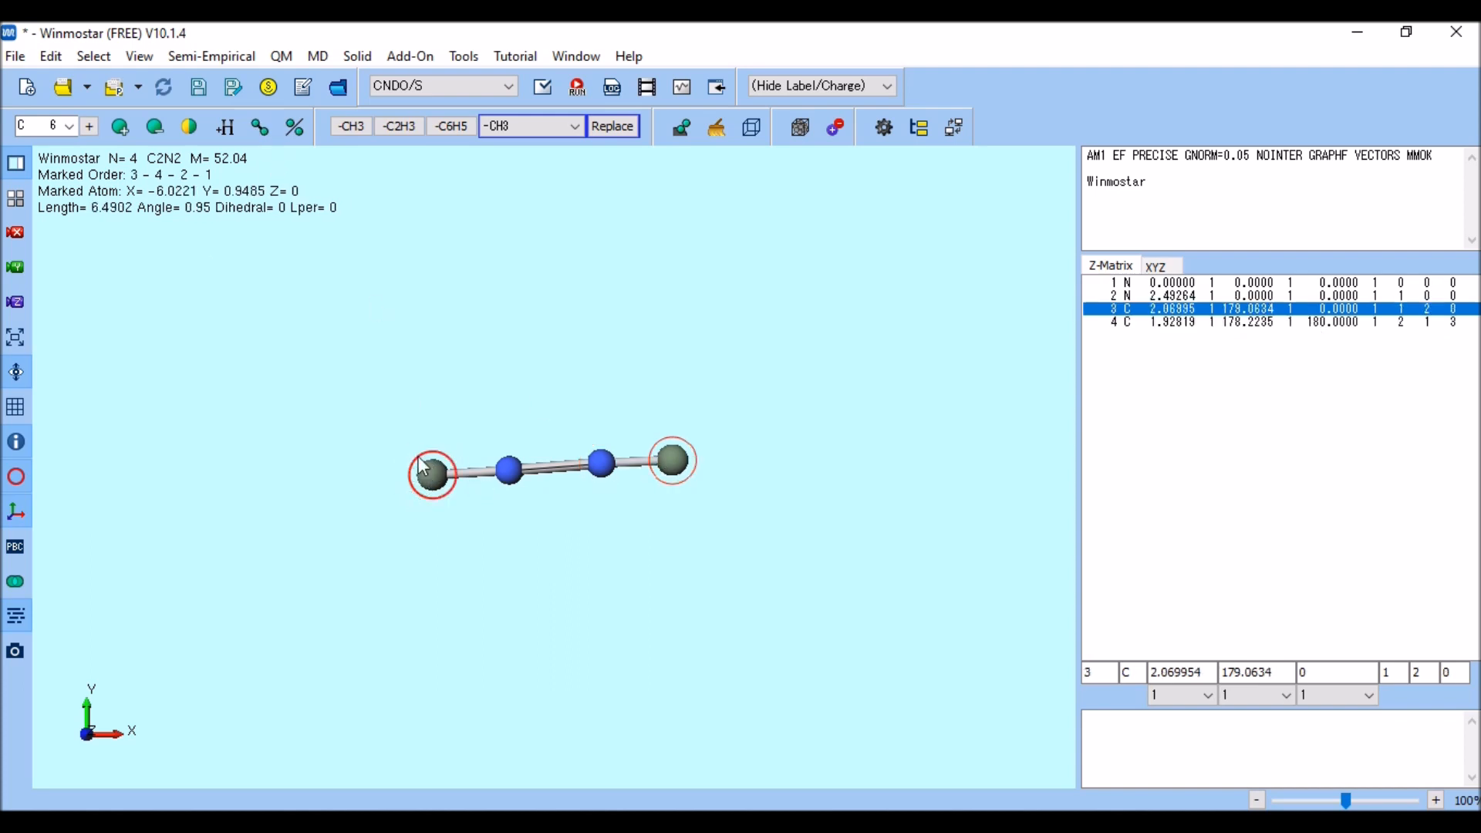
left_click(458, 127)
left_click(613, 131)
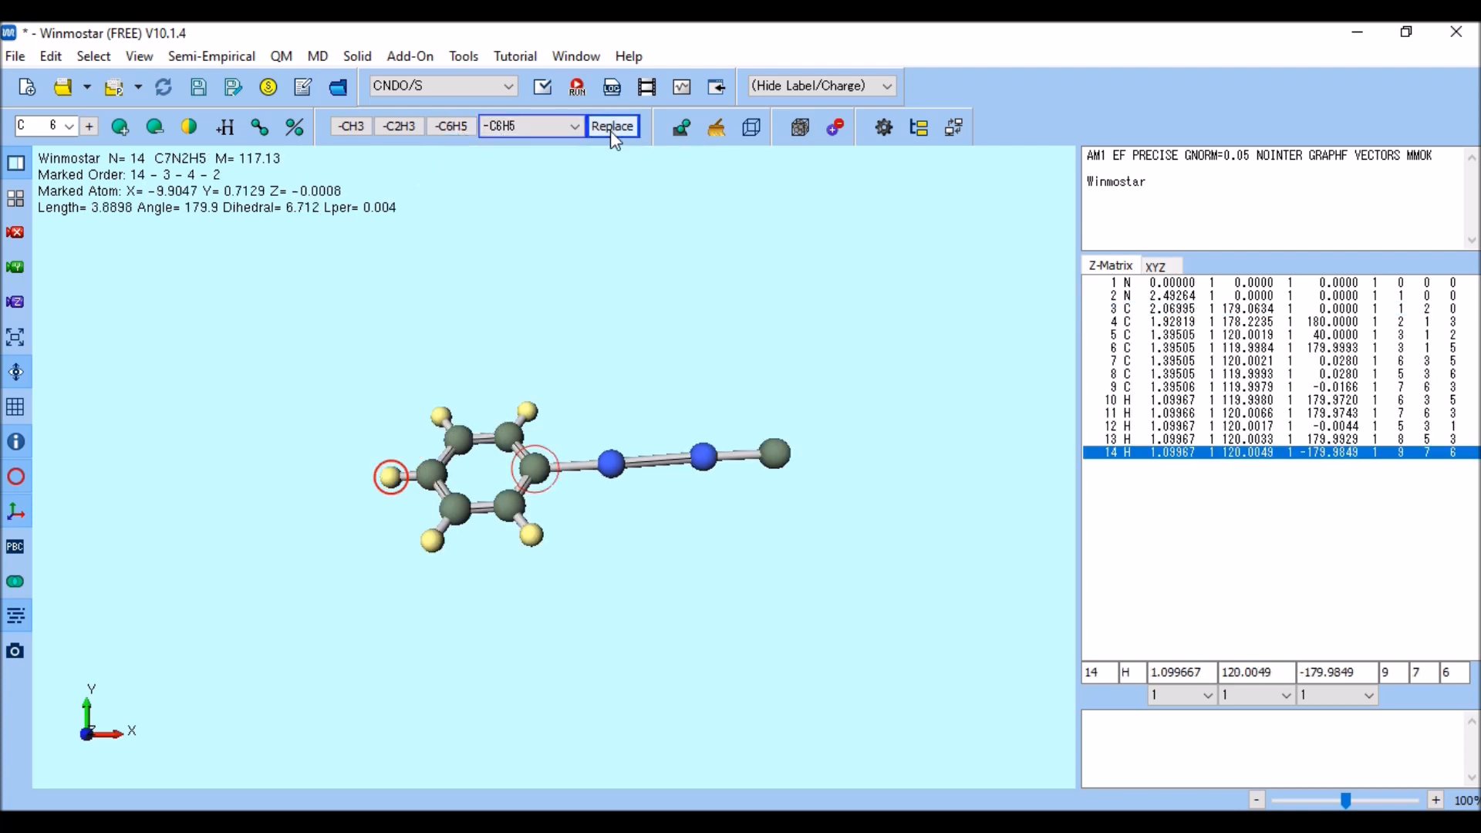
Replace the remaining end carbon at the chain's opposite end with a second -C6H5 group
left_click(778, 465)
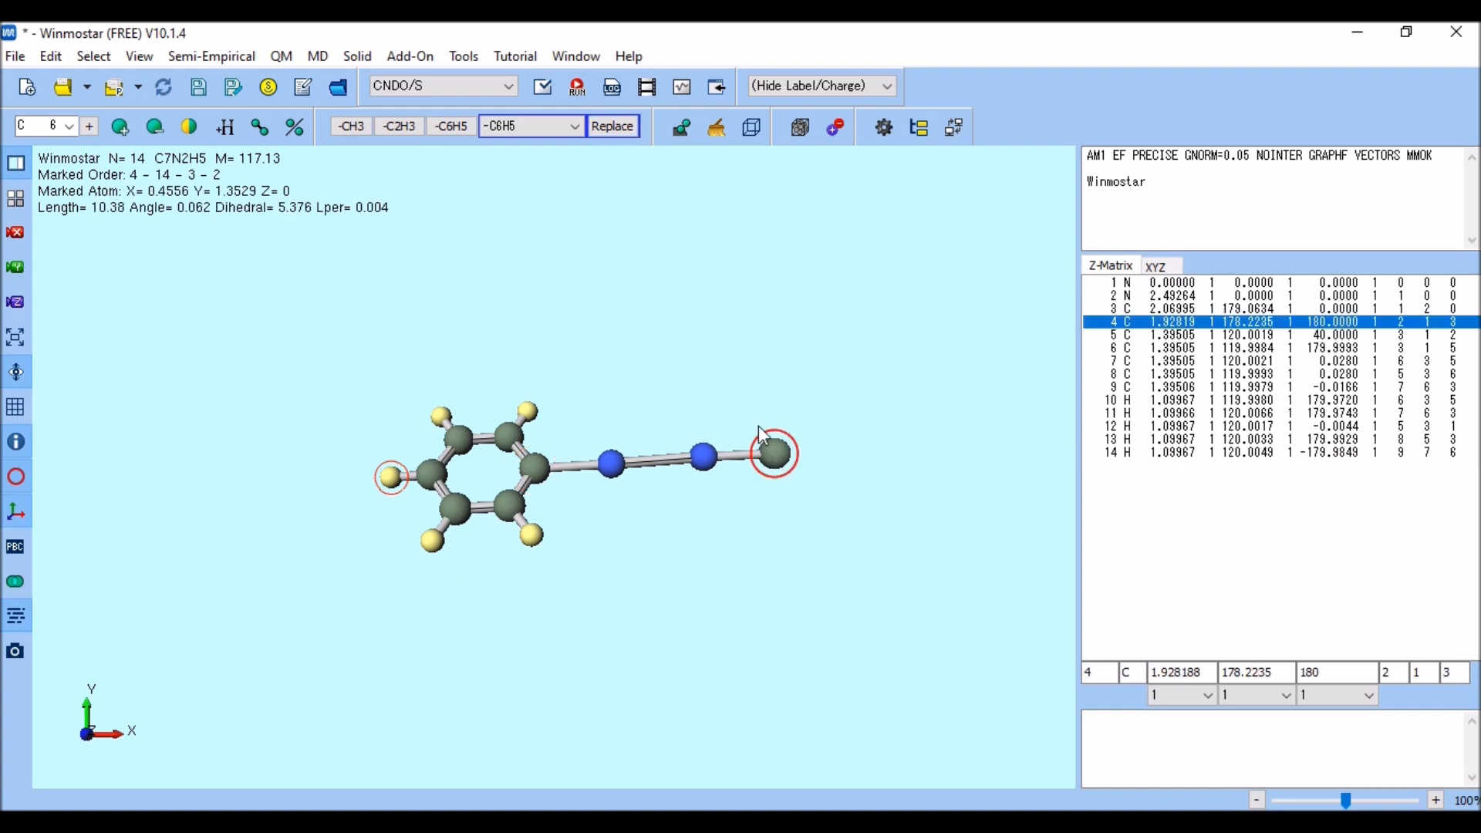
left_click(454, 127)
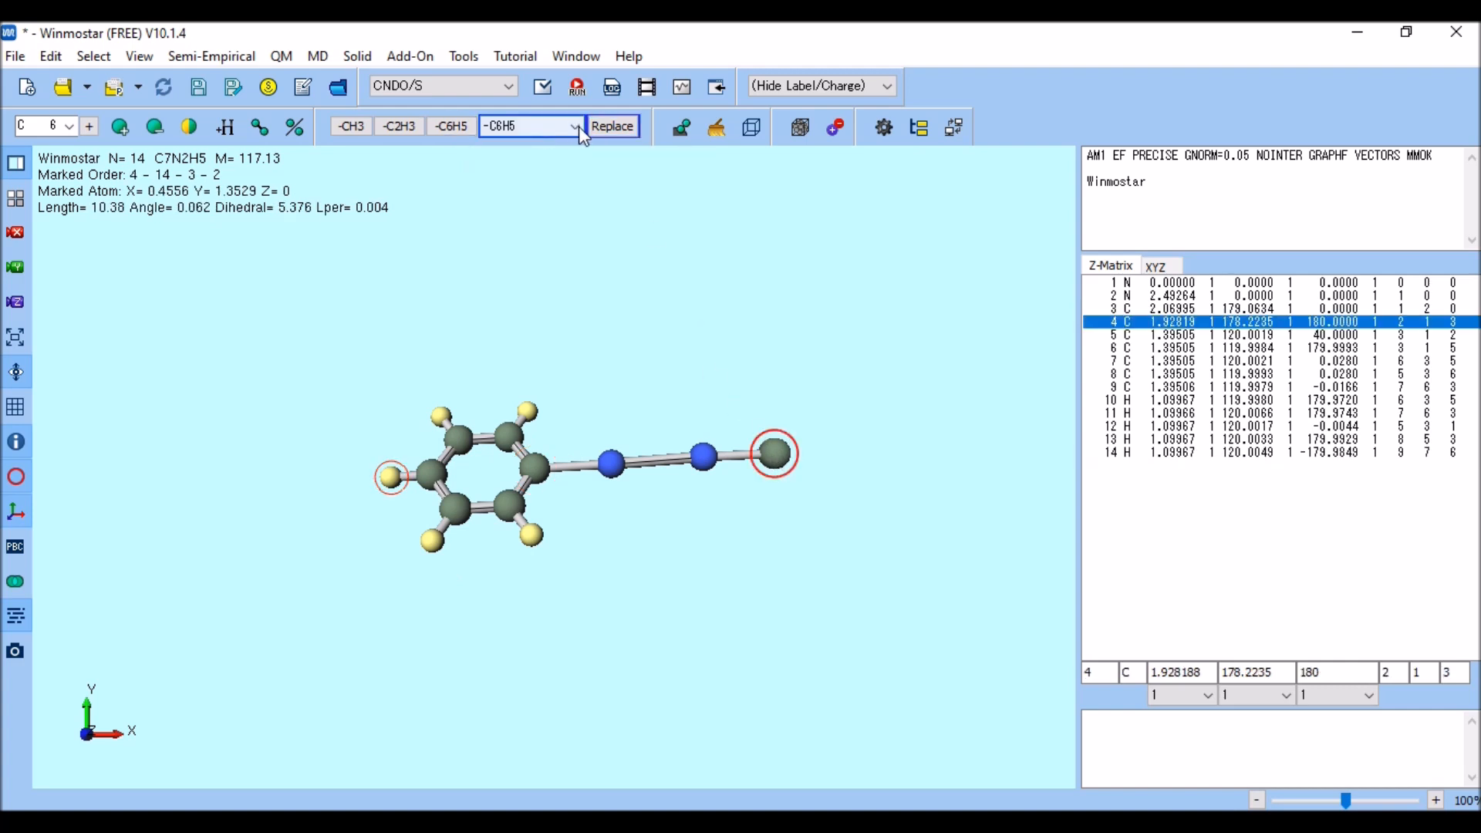
left_click(605, 126)
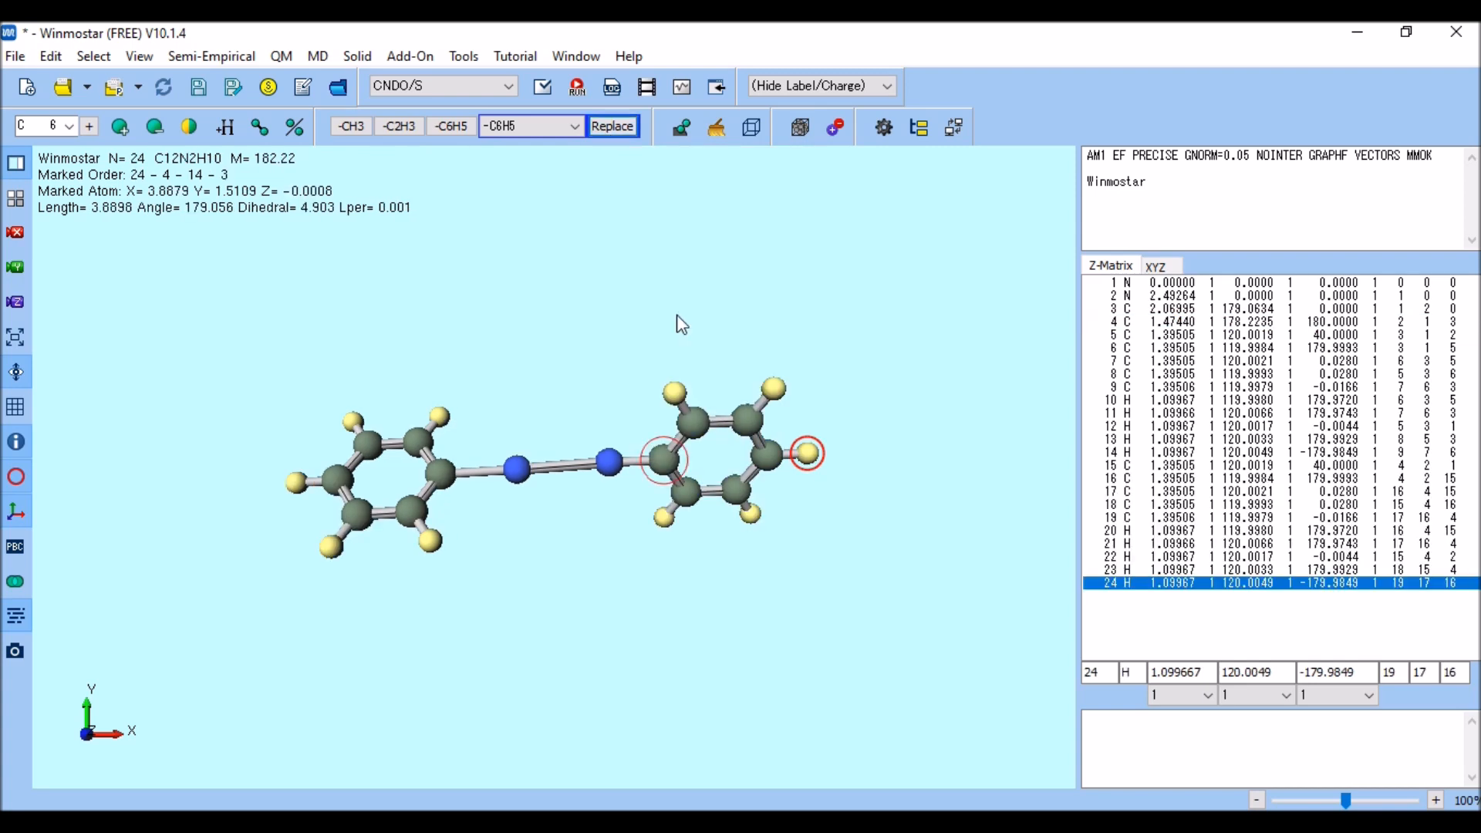
Replace the para hydrogen at the outer end of the second phenyl ring with an -OH group
left_click_drag(701, 469, 506, 489)
left_click_drag(753, 473, 520, 527)
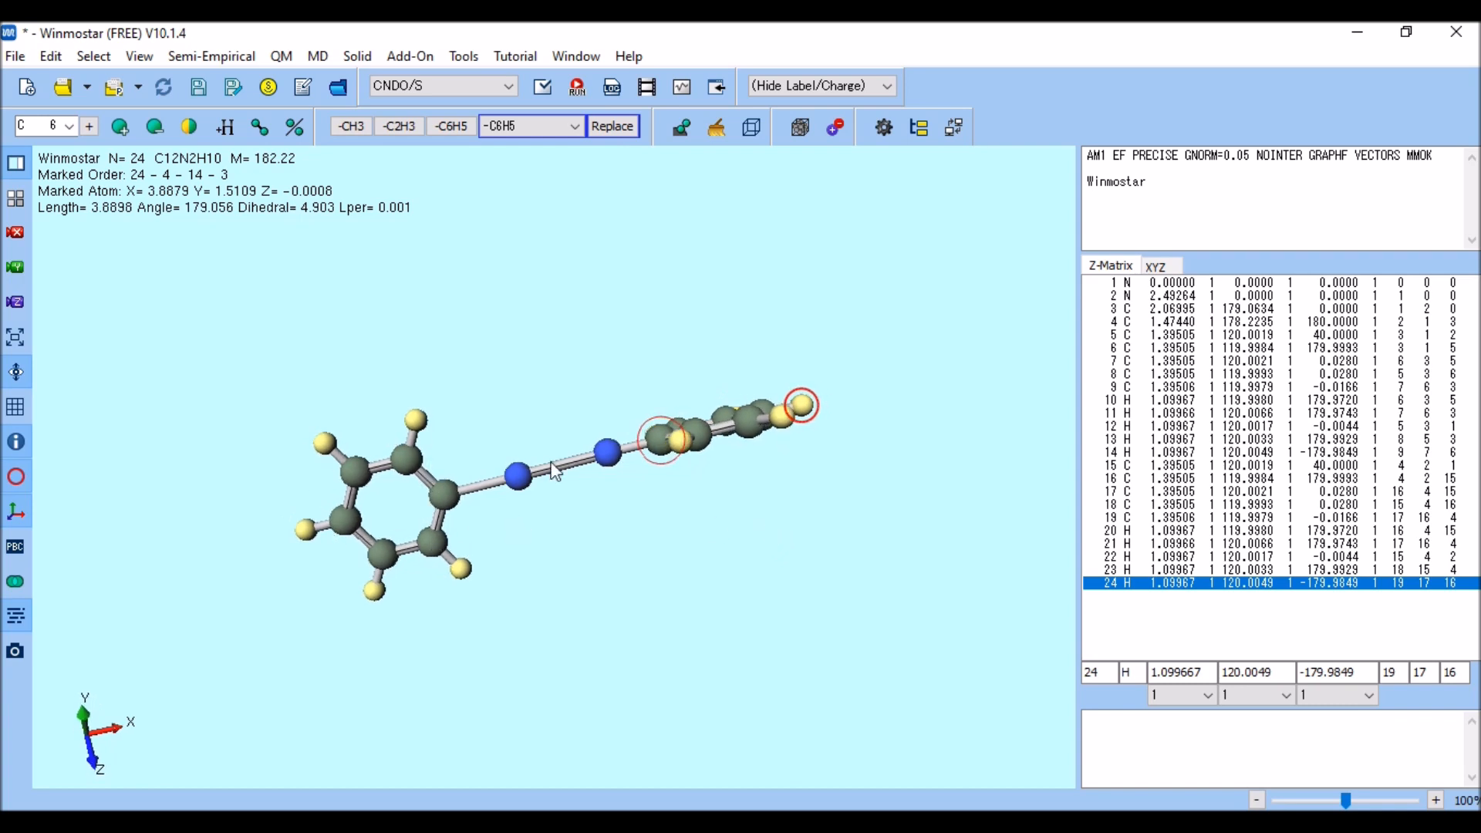
left_click_drag(752, 445, 781, 417)
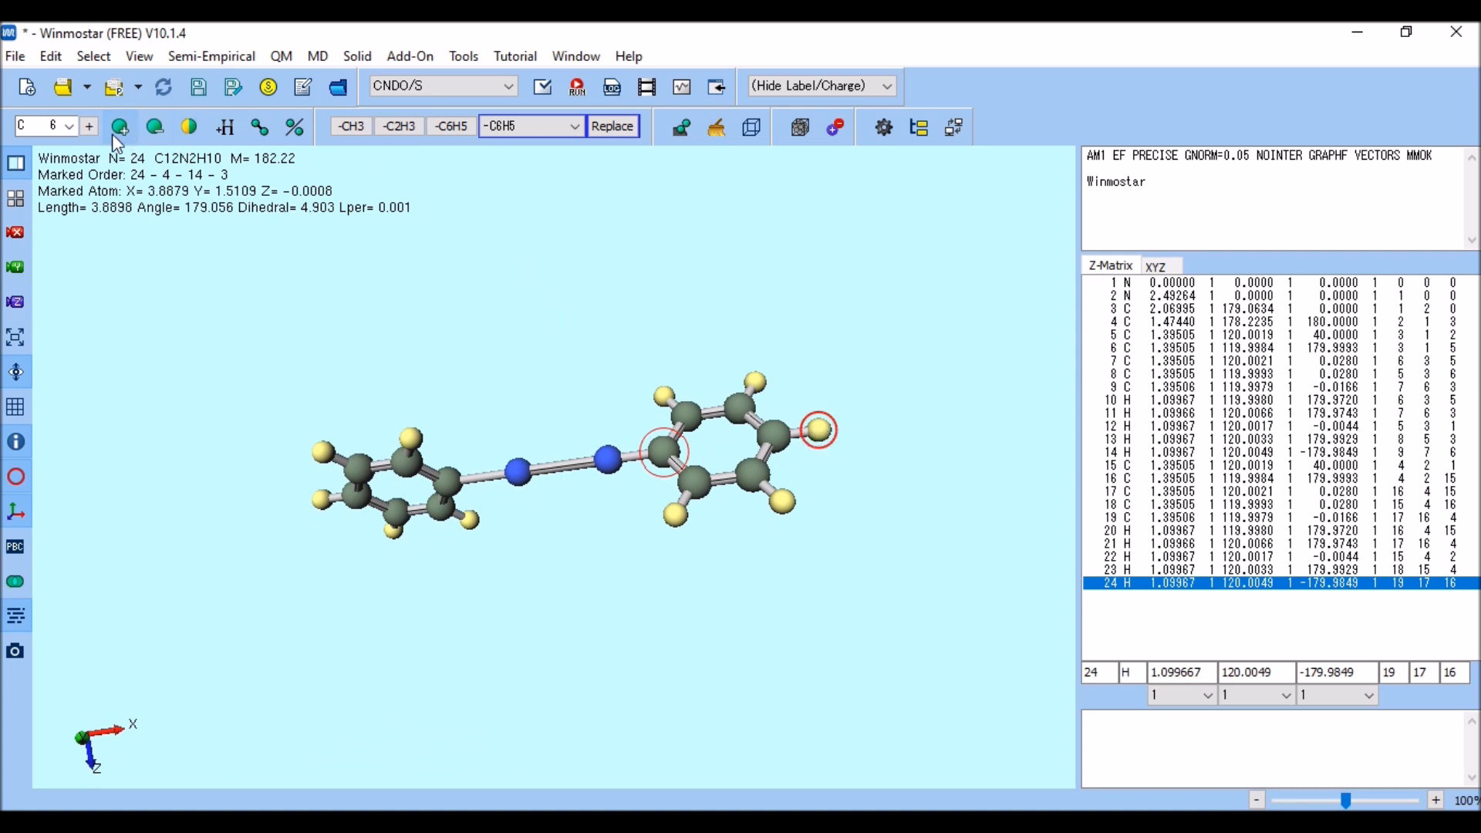
left_click(575, 127)
scroll(533, 332, "down", 2)
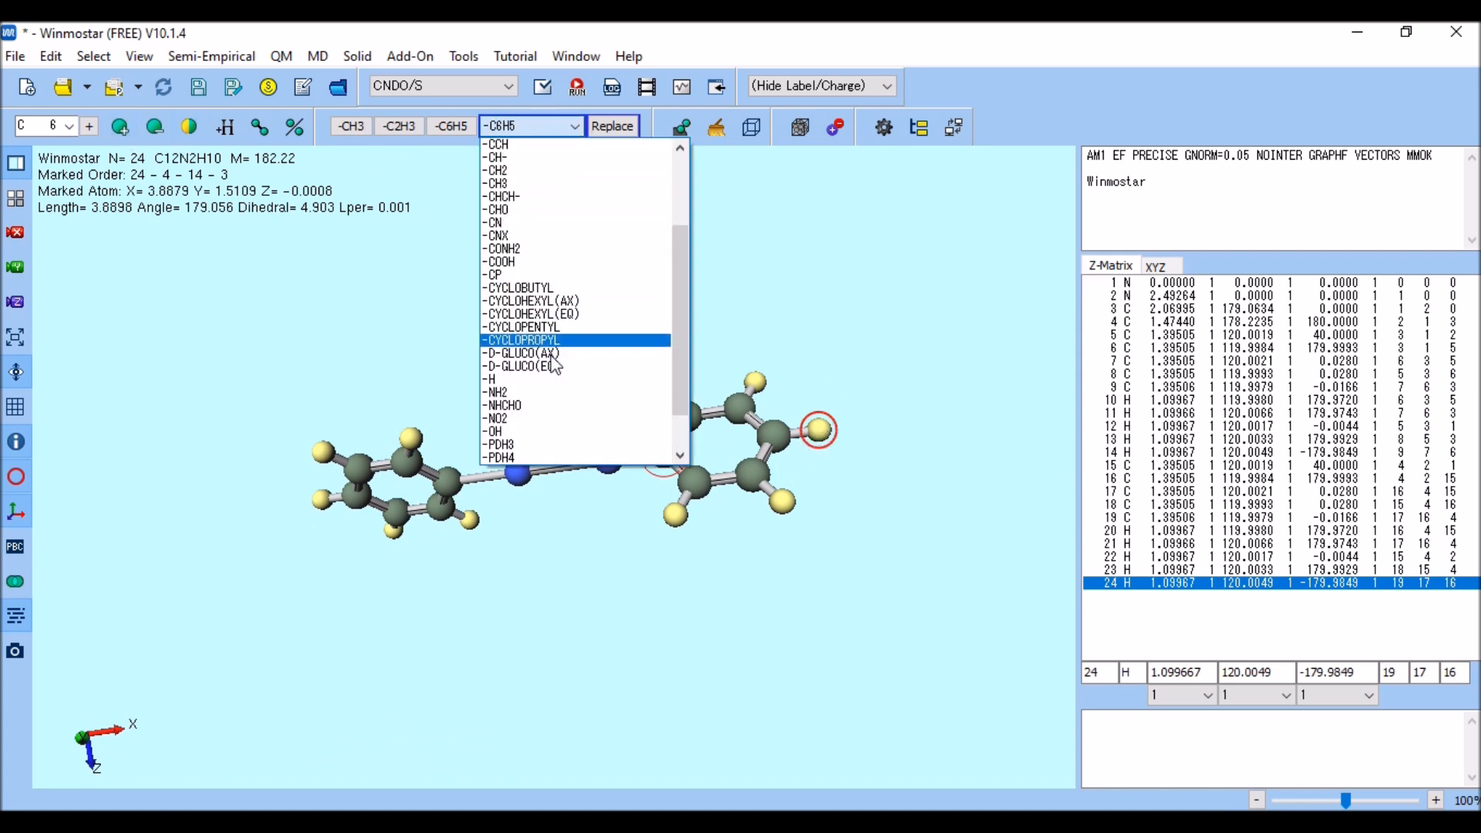
left_click(514, 354)
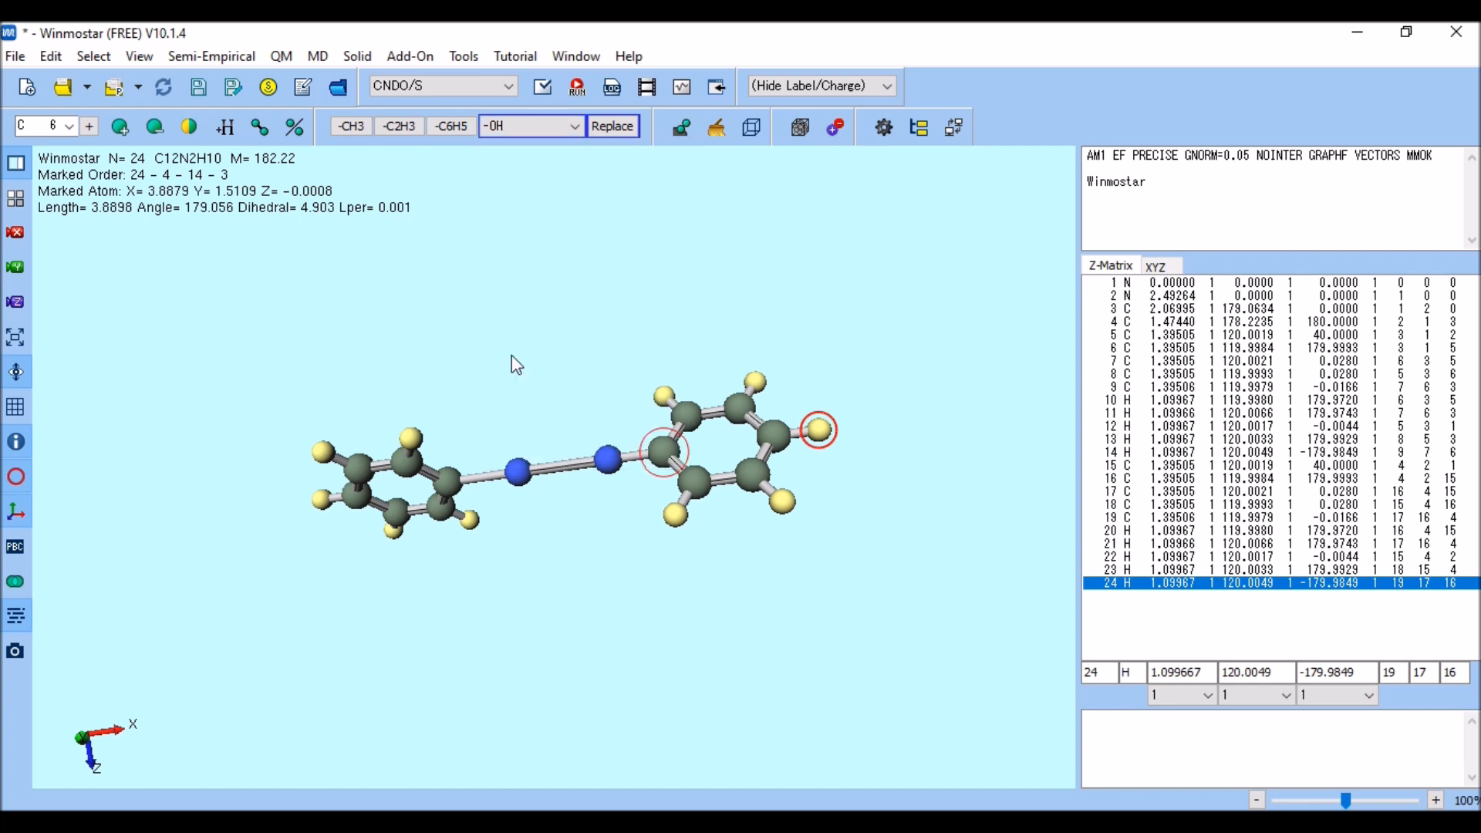
left_click(617, 126)
Run Quick Optimization on the hydroxyazobenzene molecule, view its XYZ coordinates and return to the Z-Matrix
left_click_drag(773, 426, 781, 457)
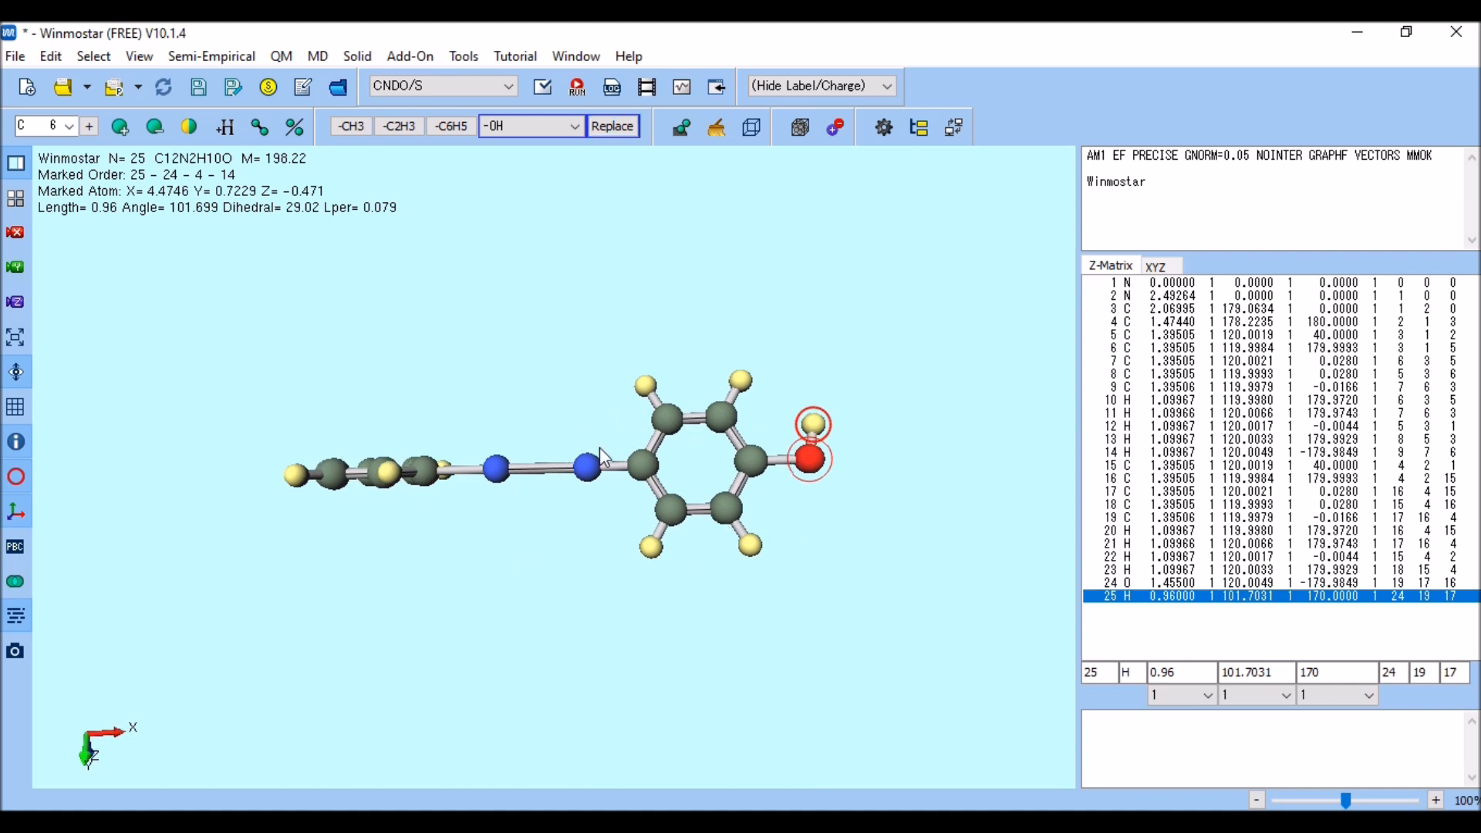
left_click(718, 127)
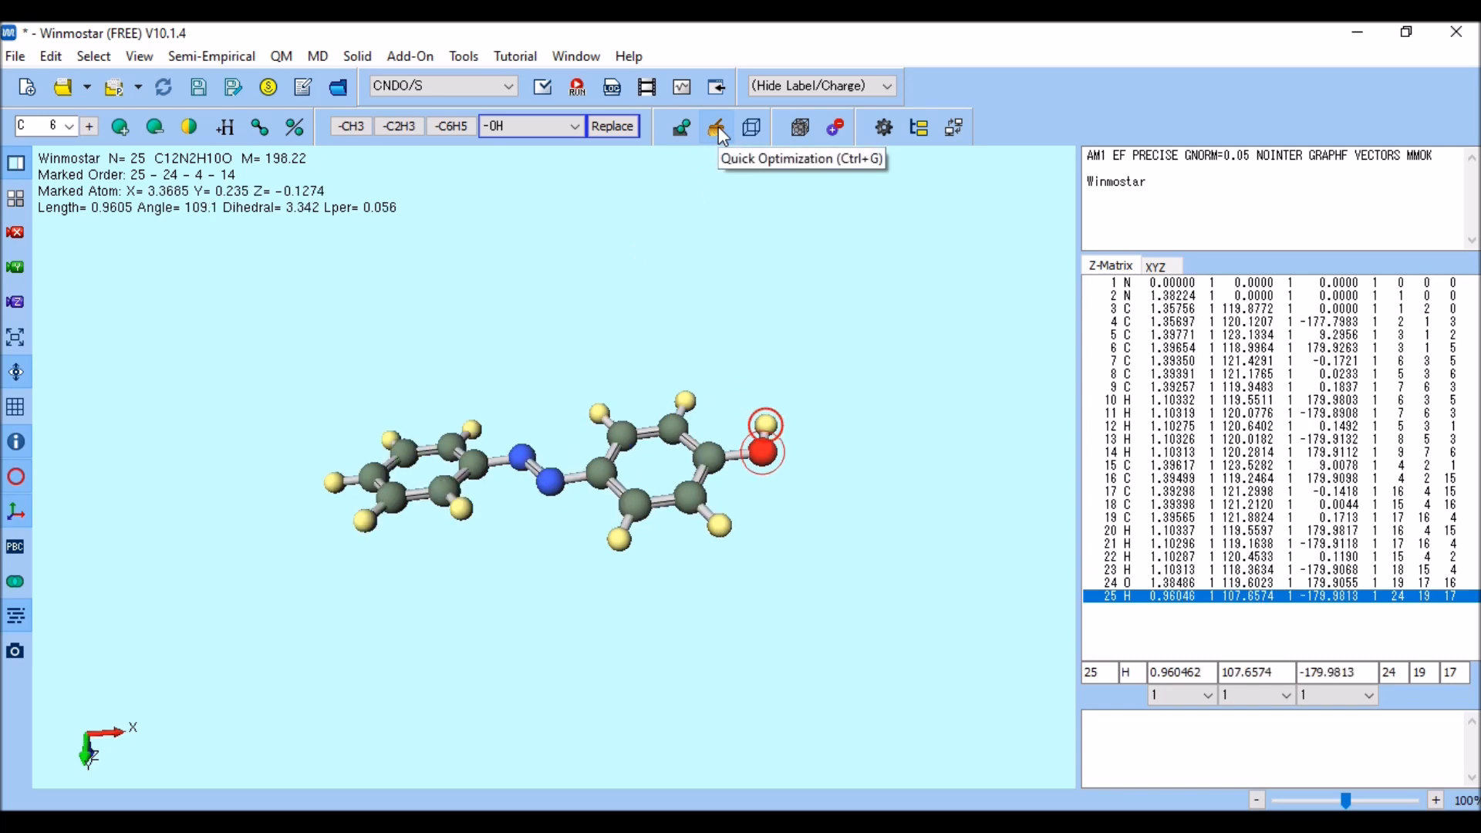
left_click_drag(691, 399, 711, 452)
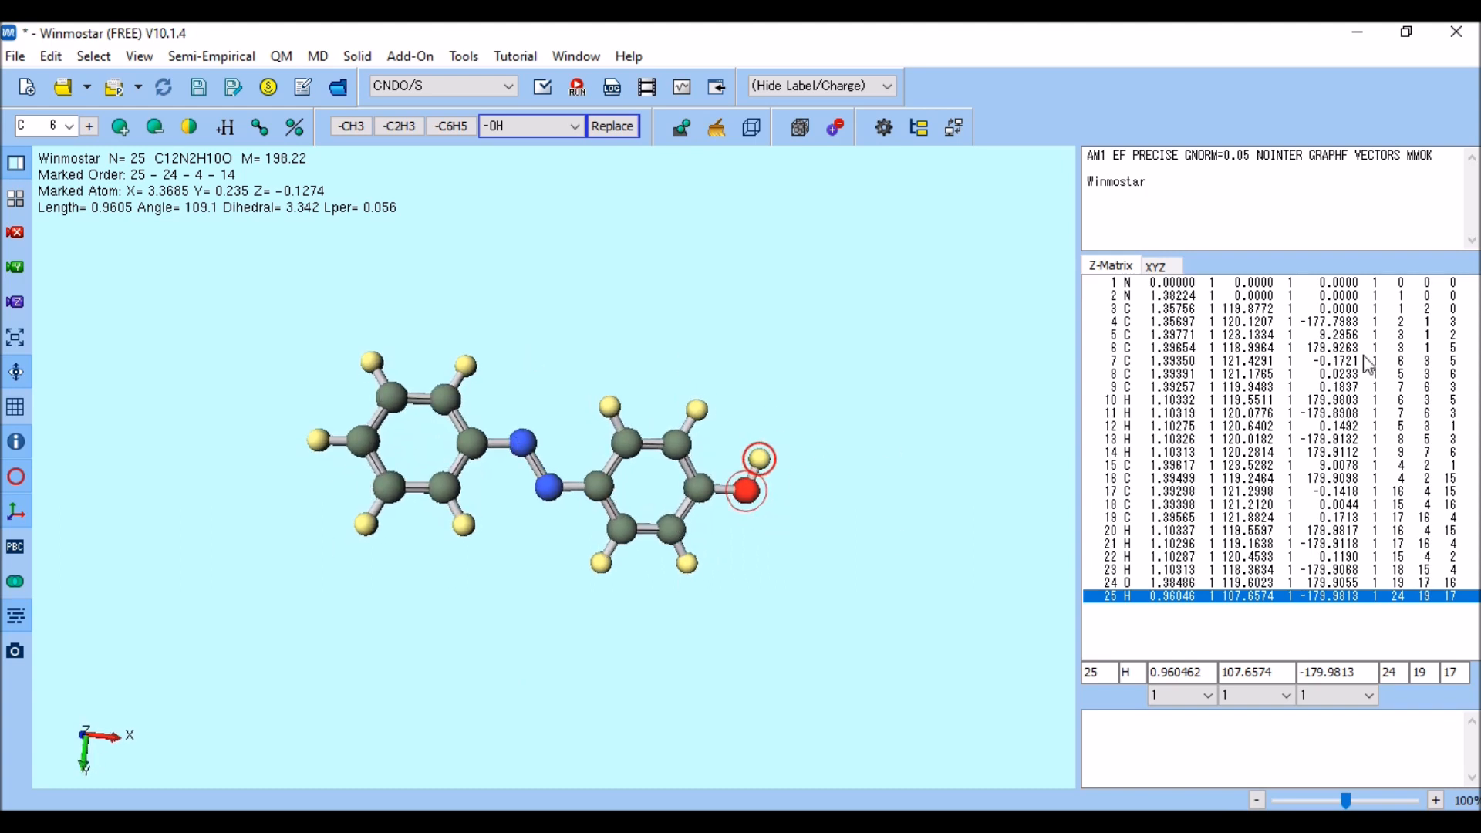
left_click(1161, 267)
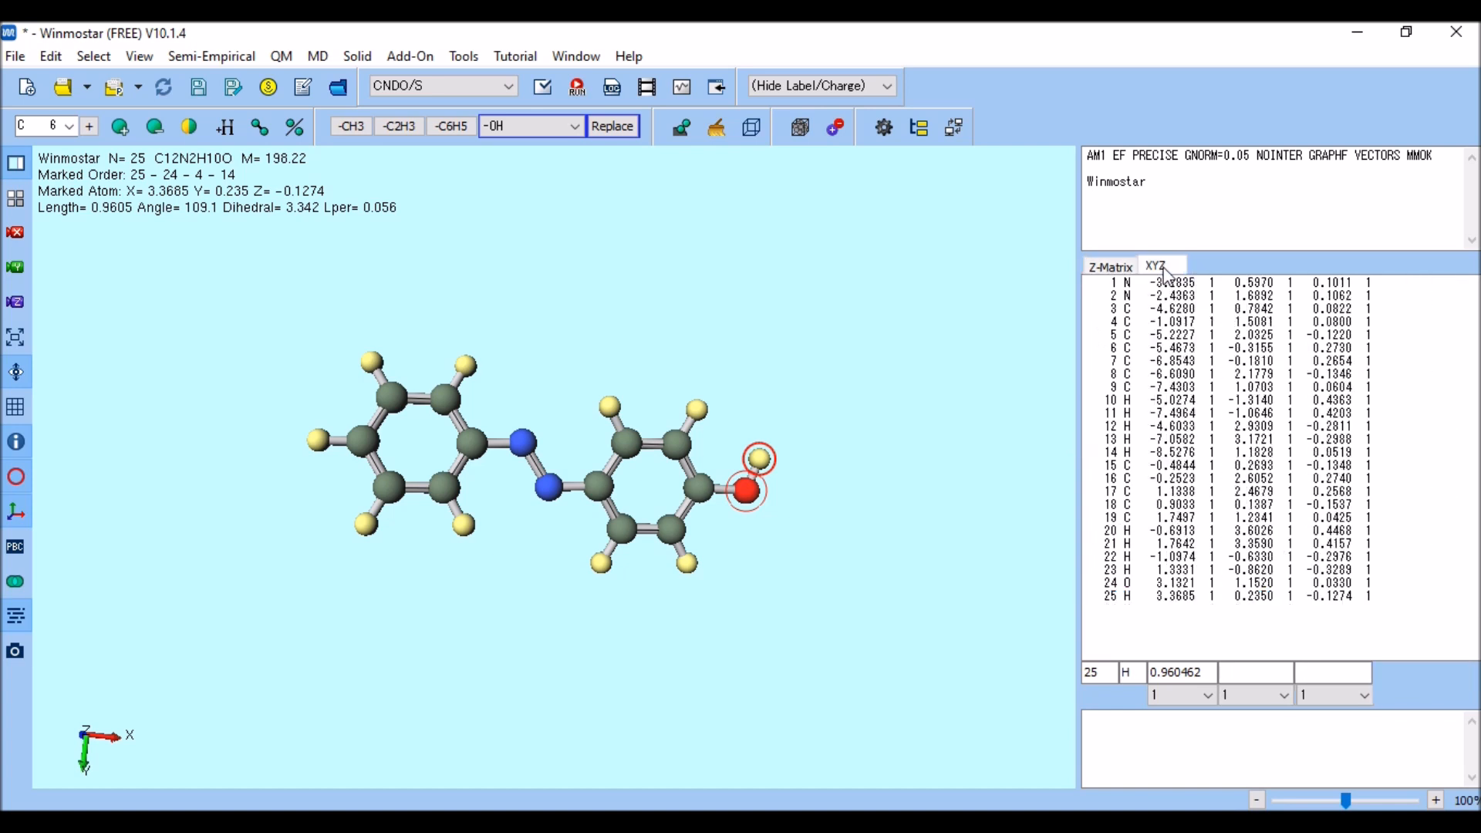
left_click(1117, 270)
Compare the MOPAC and CNDO/S solver choices and view the analysis options offered for MOPAC
left_click(509, 85)
left_click(437, 103)
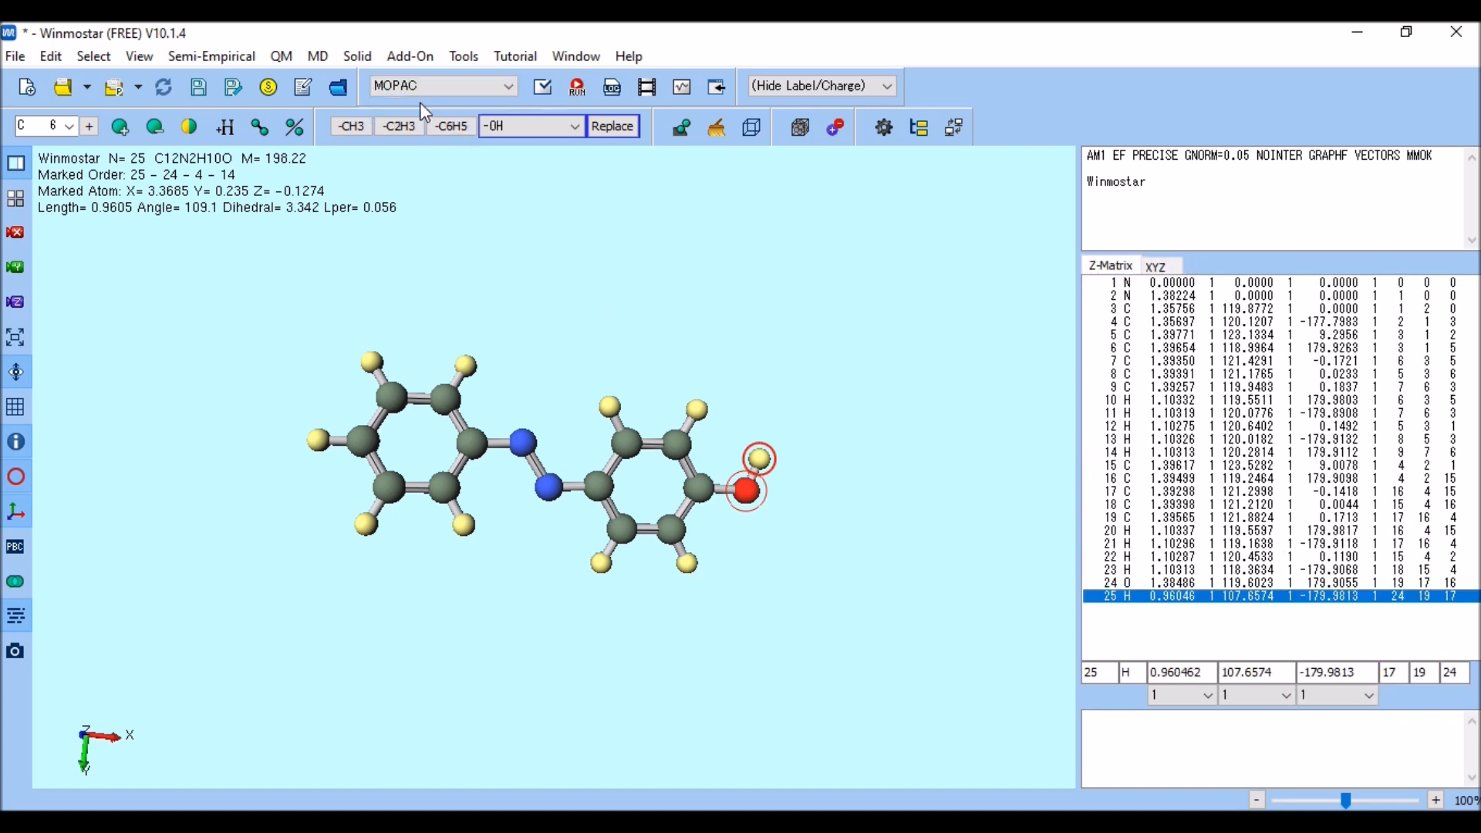
left_click(491, 84)
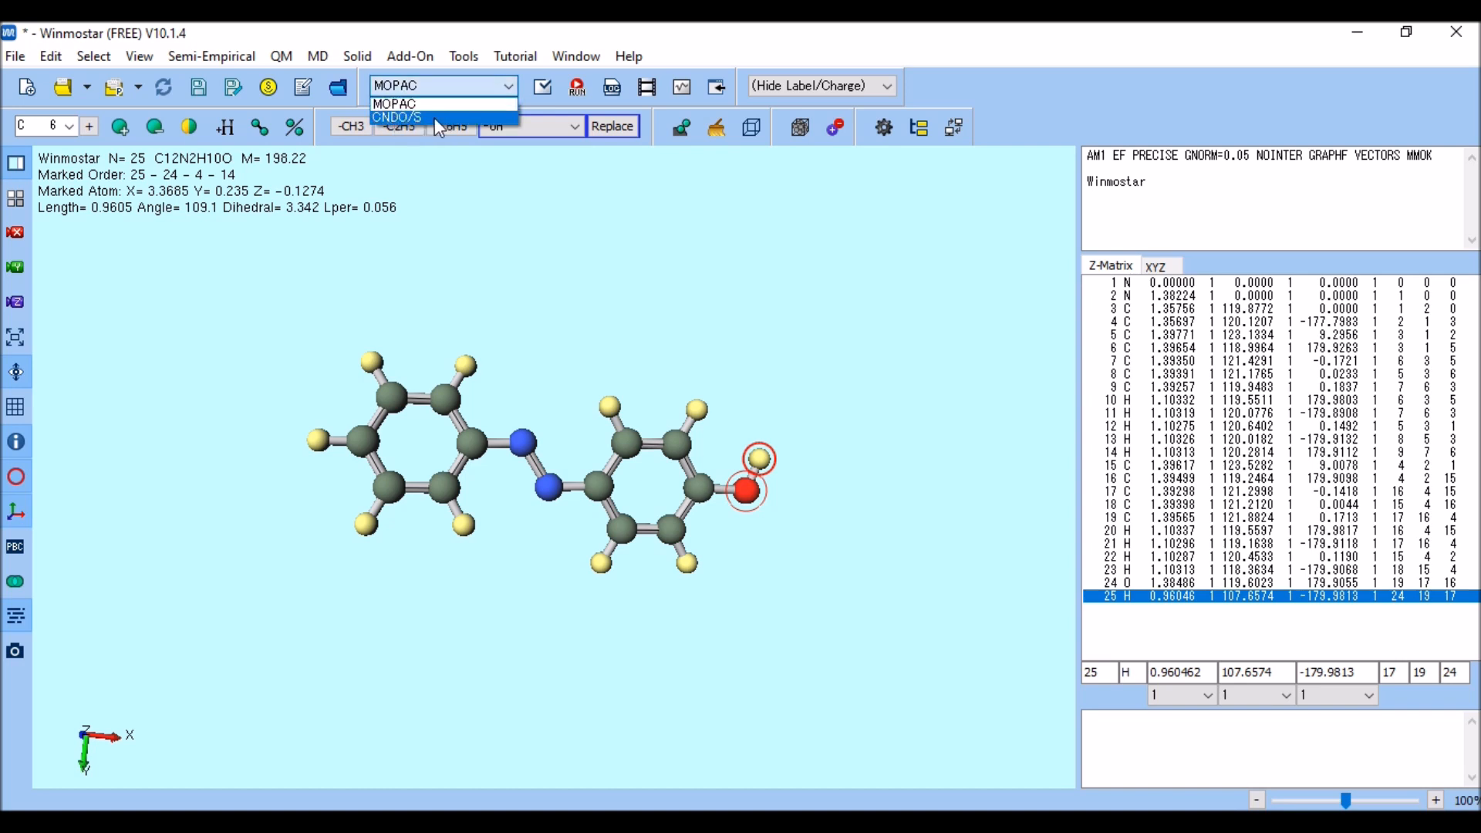
left_click(433, 117)
left_click(494, 83)
left_click(433, 103)
left_click(682, 88)
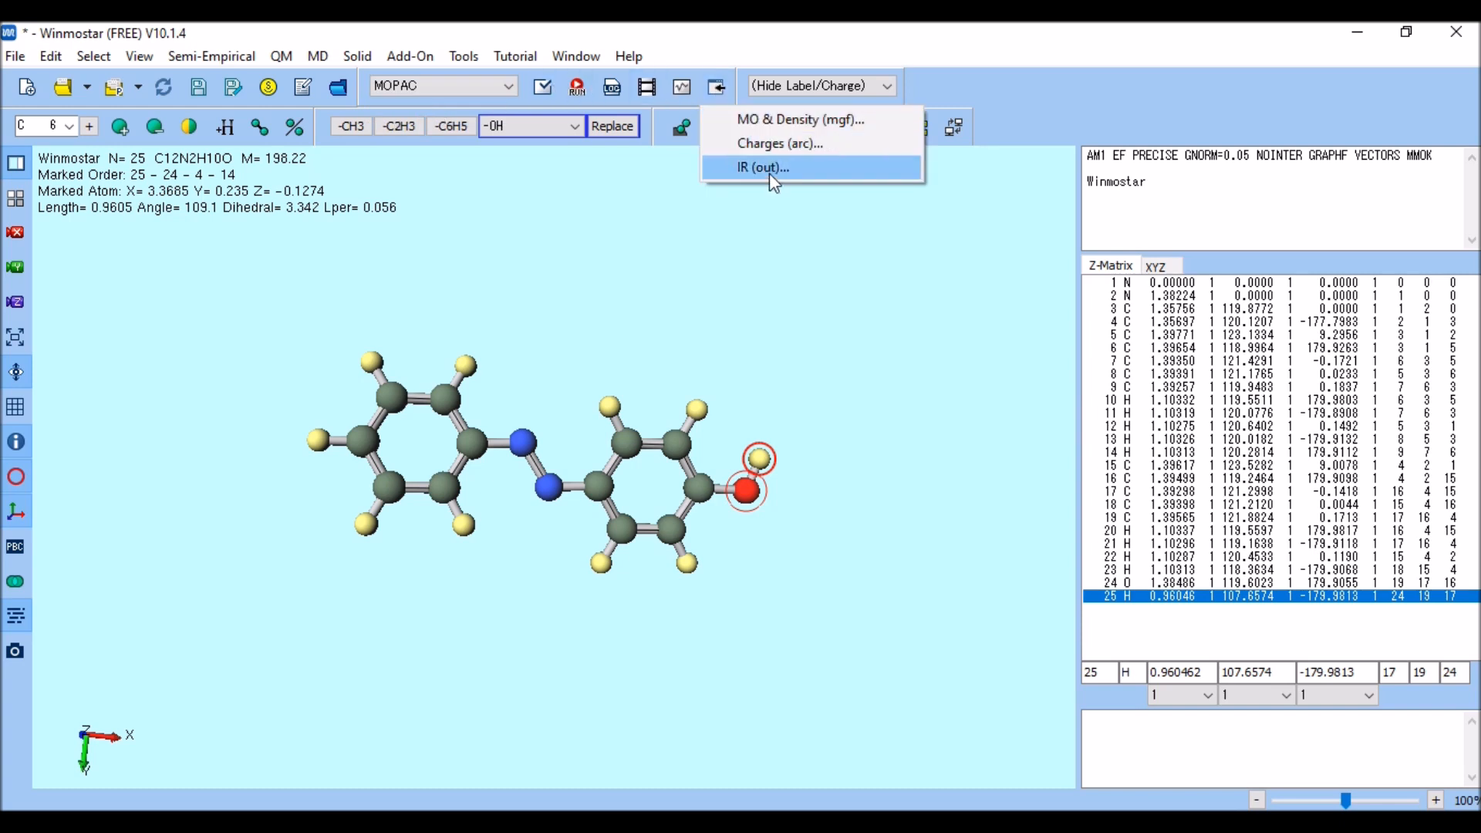
Set the solver to CNDO/S and check the analysis options it offers
left_click(505, 86)
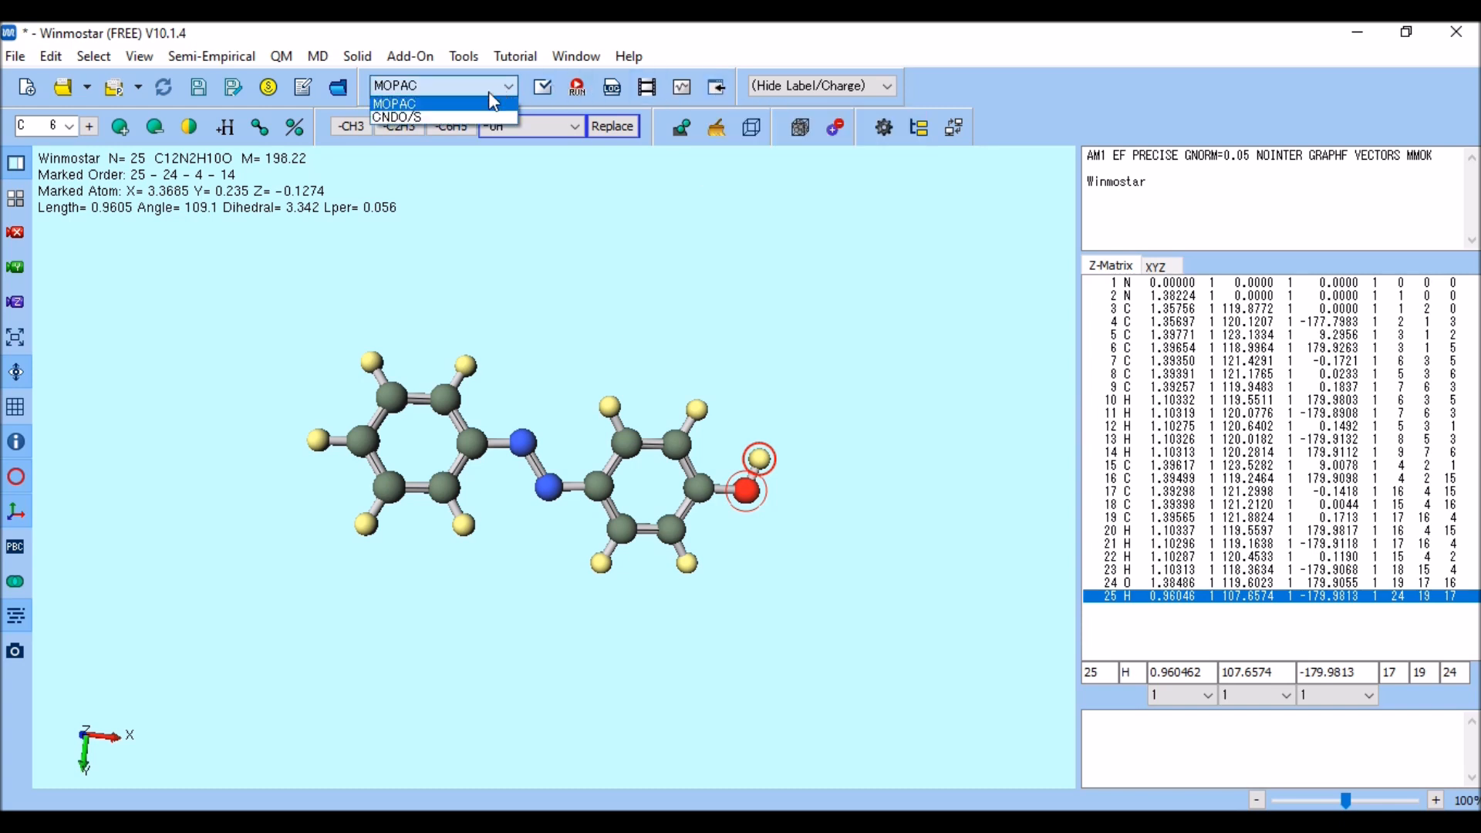
left_click(445, 118)
left_click(682, 88)
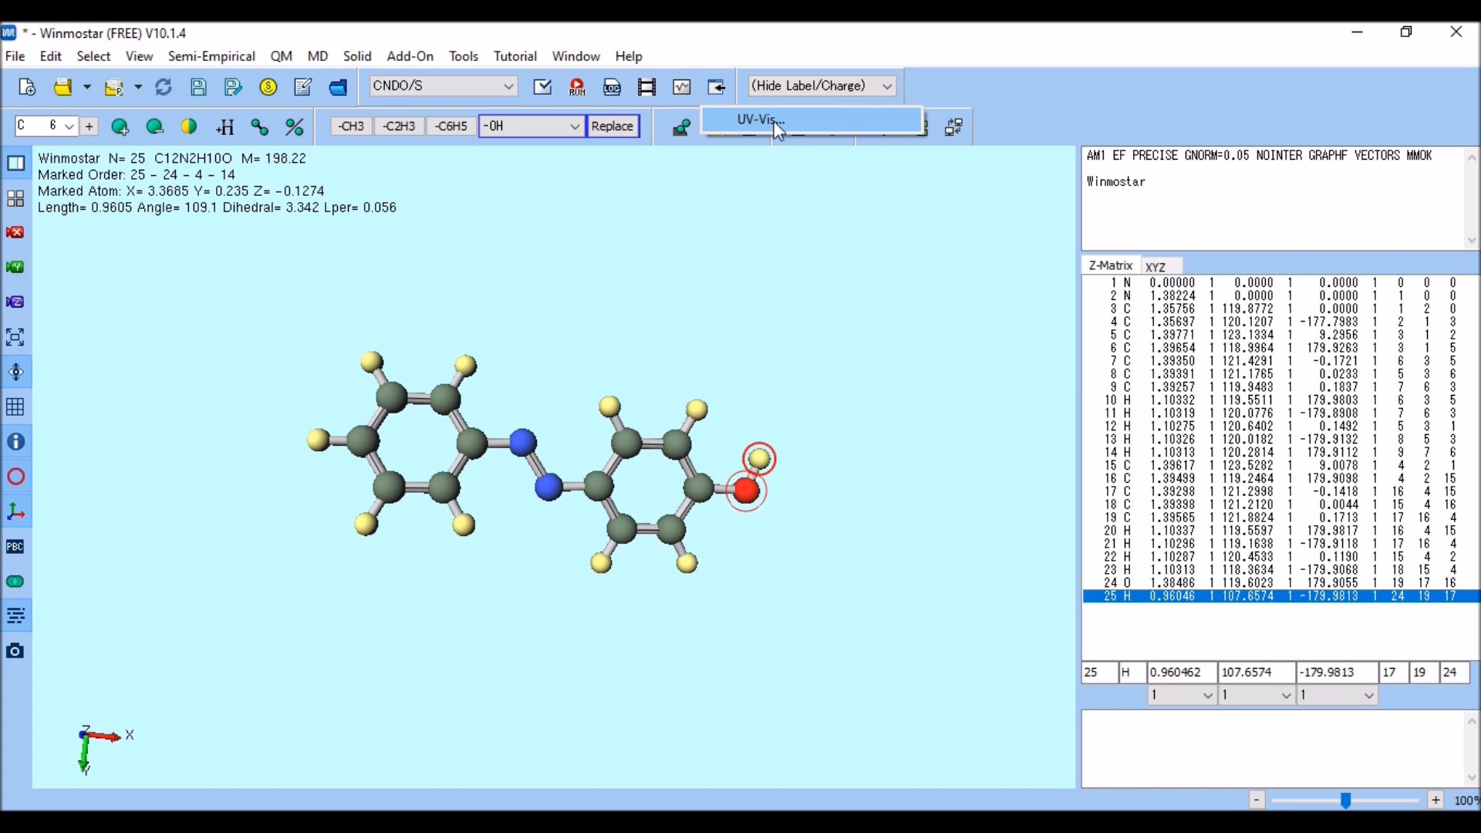
left_click(507, 85)
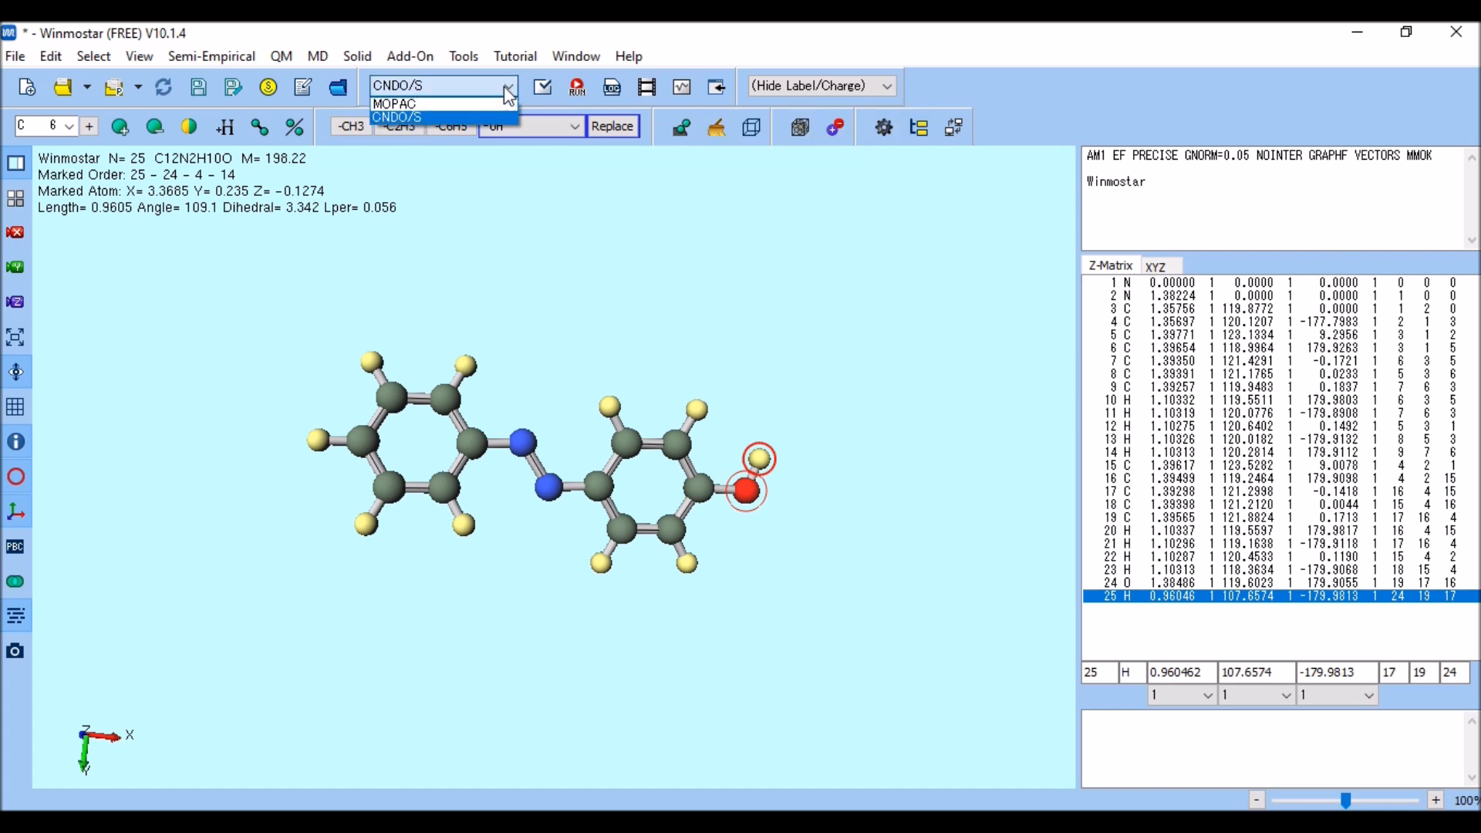
left_click(424, 118)
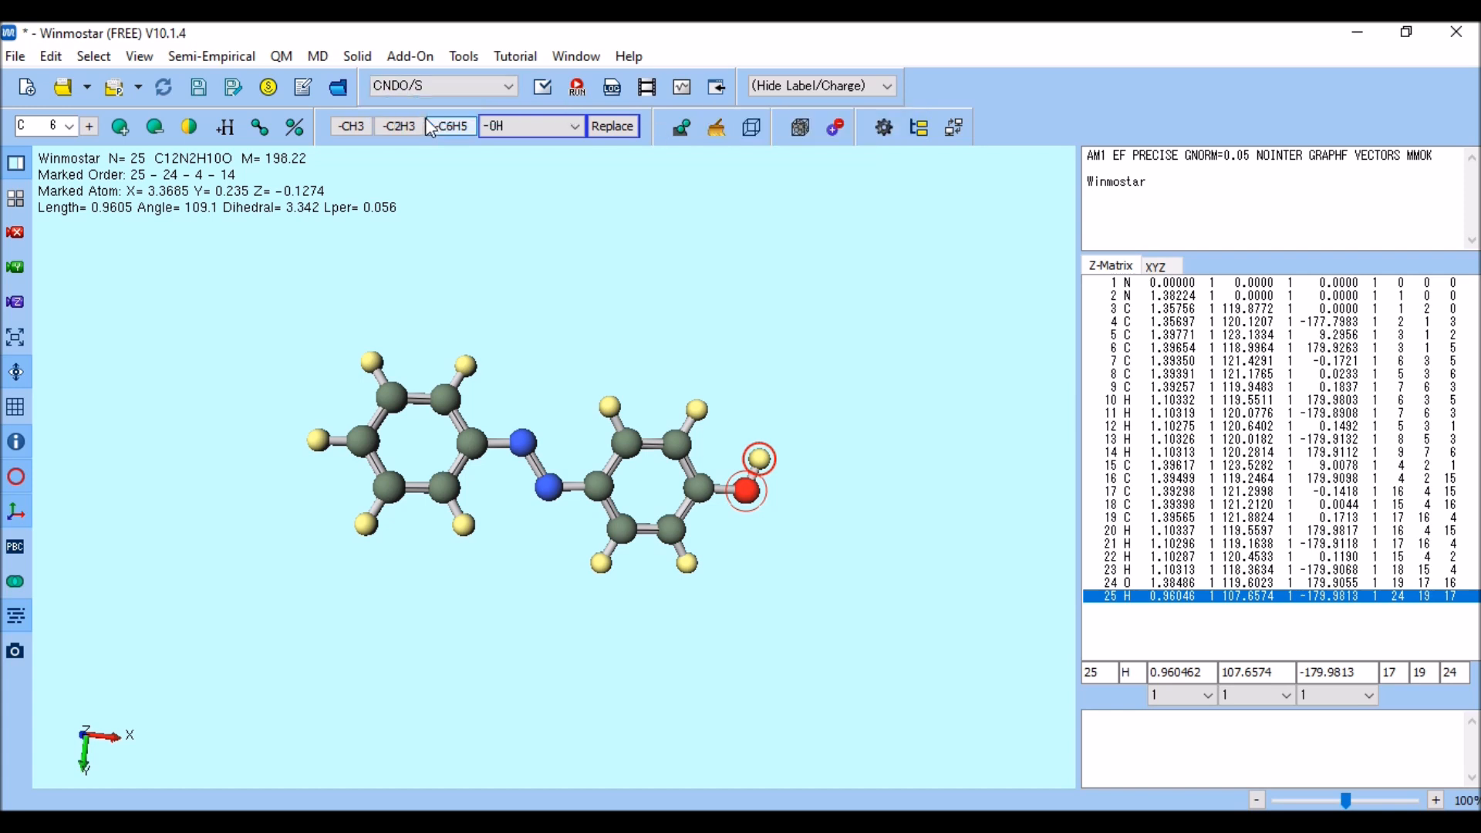
Run a CNDO/S calculation with the existing setup, saving the input file in UserData as P-HYDROXYAZODYE
left_click(543, 87)
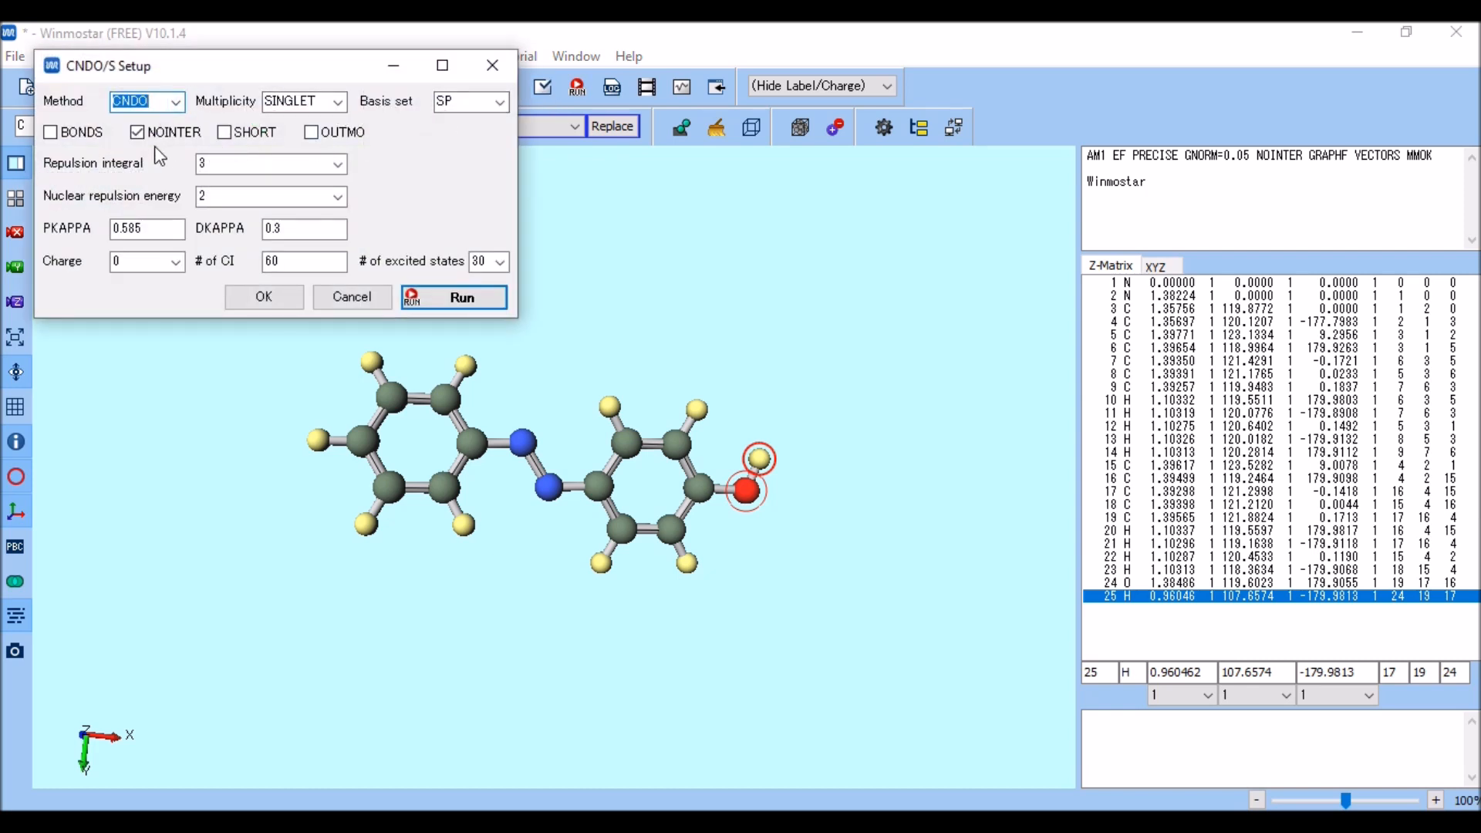
left_click(437, 297)
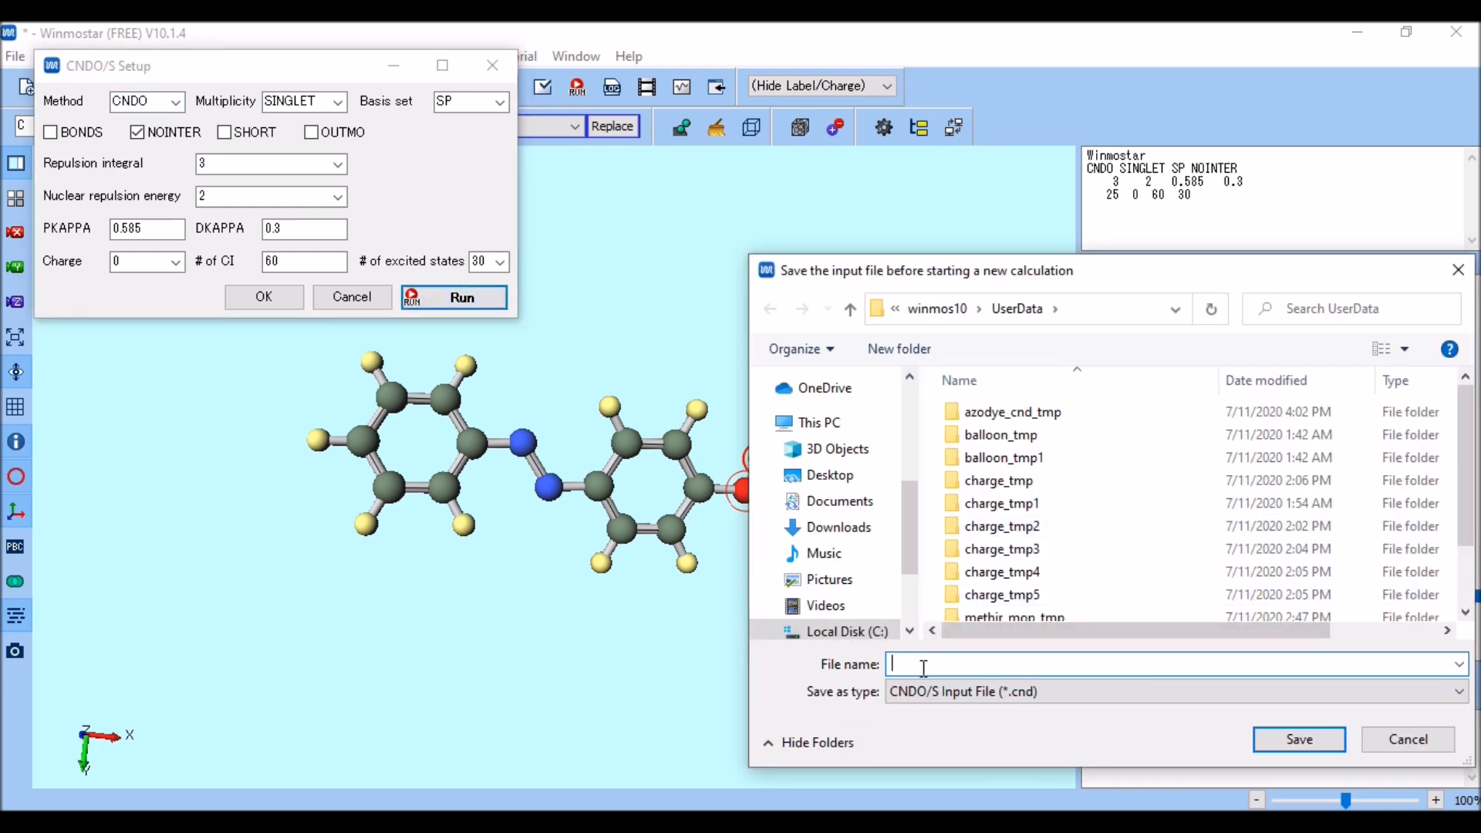
type("A")
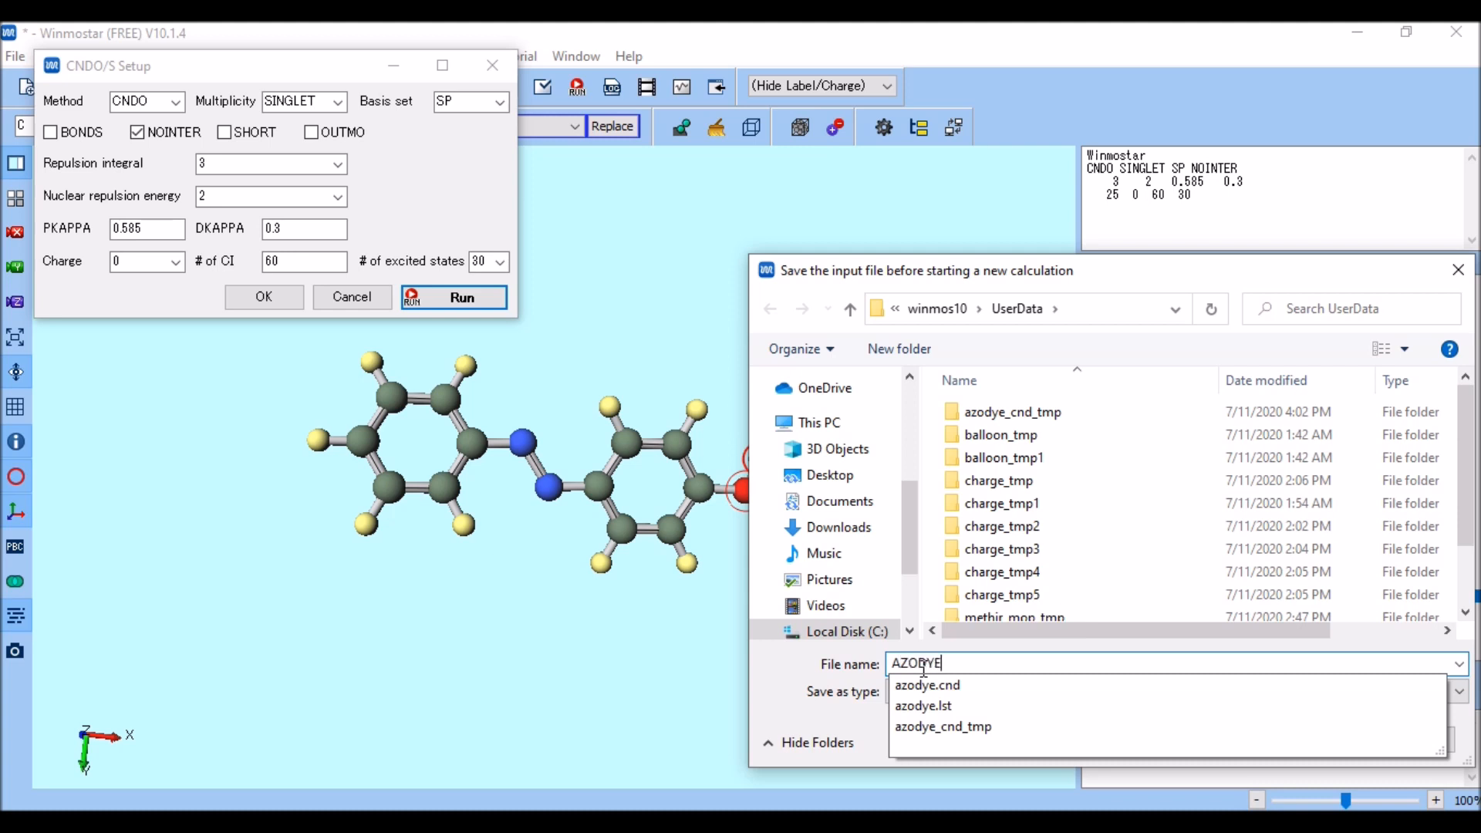
type("ZODYE")
key("Home")
type("PHYDRO")
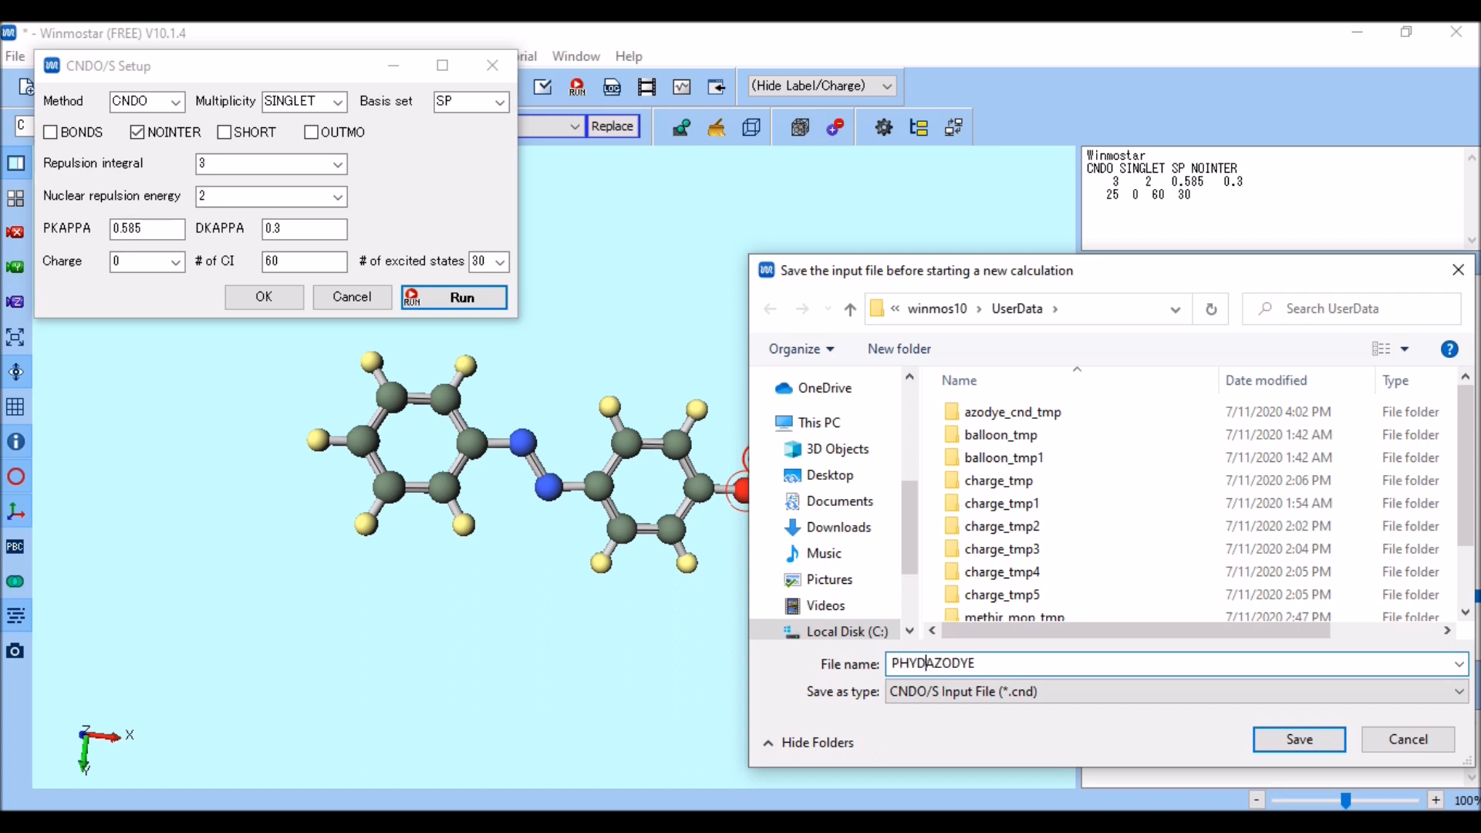
type("XY")
left_click(902, 665)
type("-")
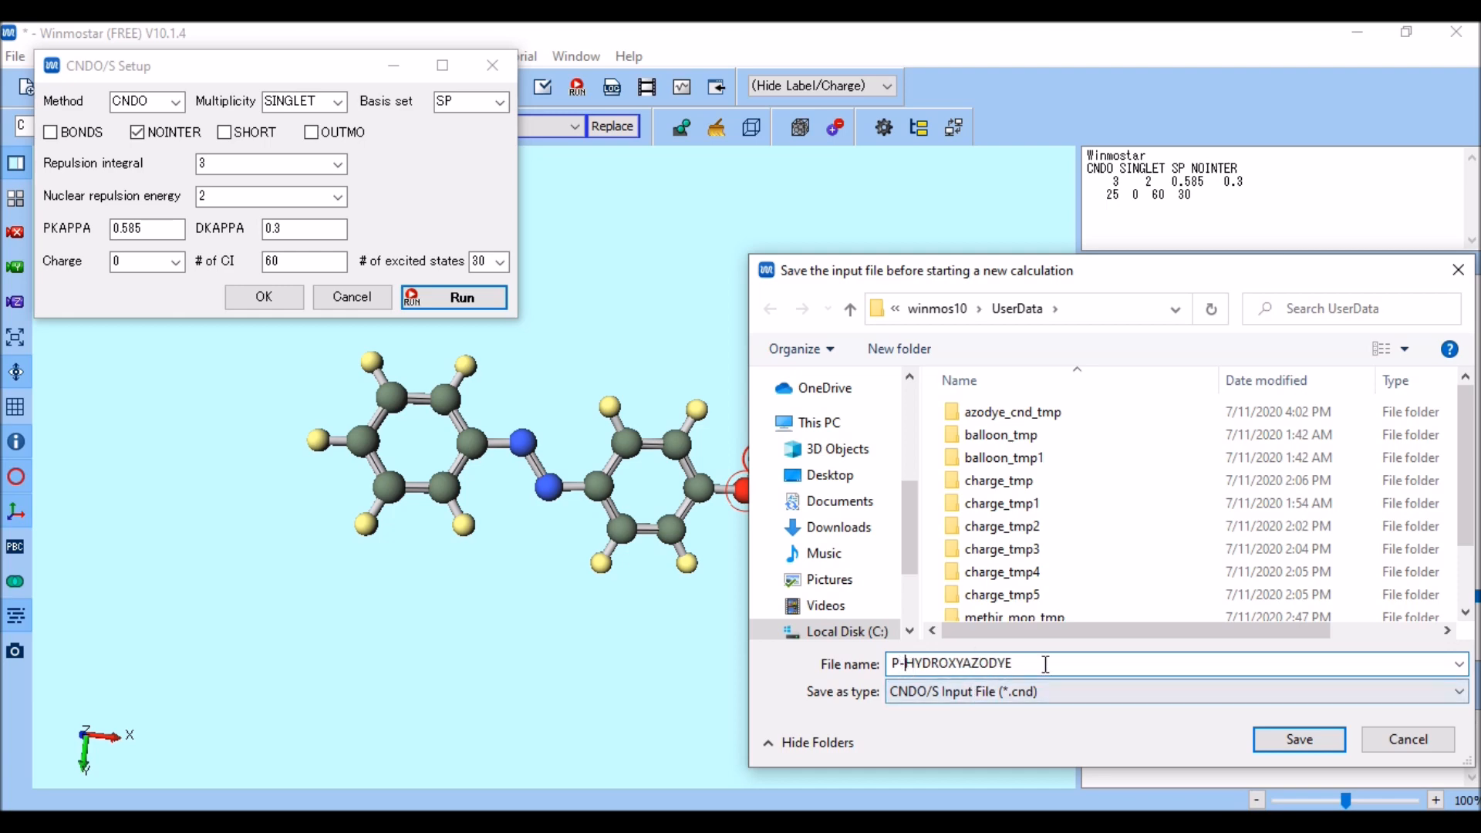
left_click(1271, 737)
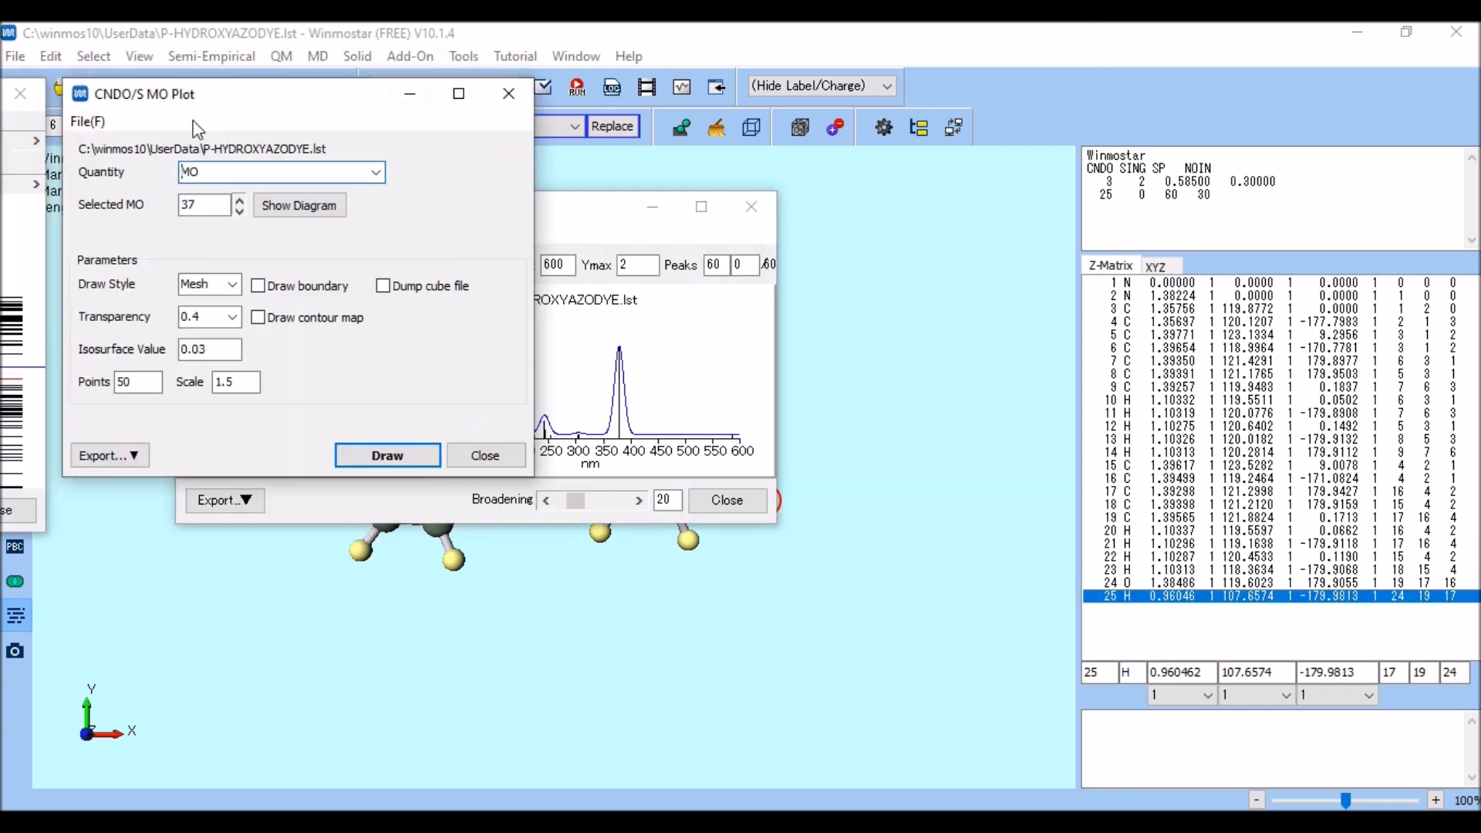
Look through the quantity choices of the MO plot, and close the MO plot and energy level windows
left_click_drag(263, 107, 1061, 150)
left_click(1064, 158)
left_click(1172, 219)
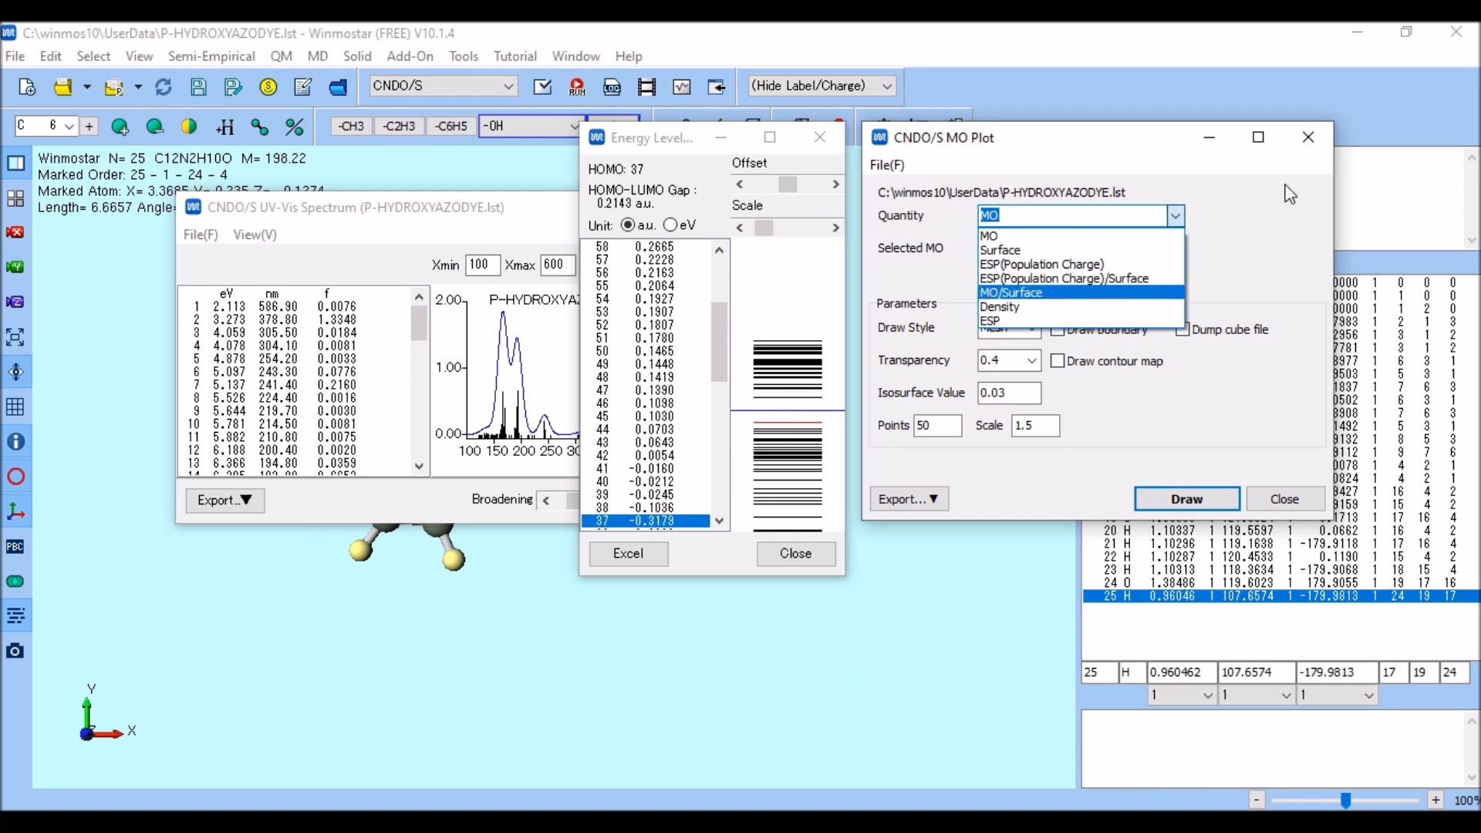
left_click(1305, 143)
left_click(835, 138)
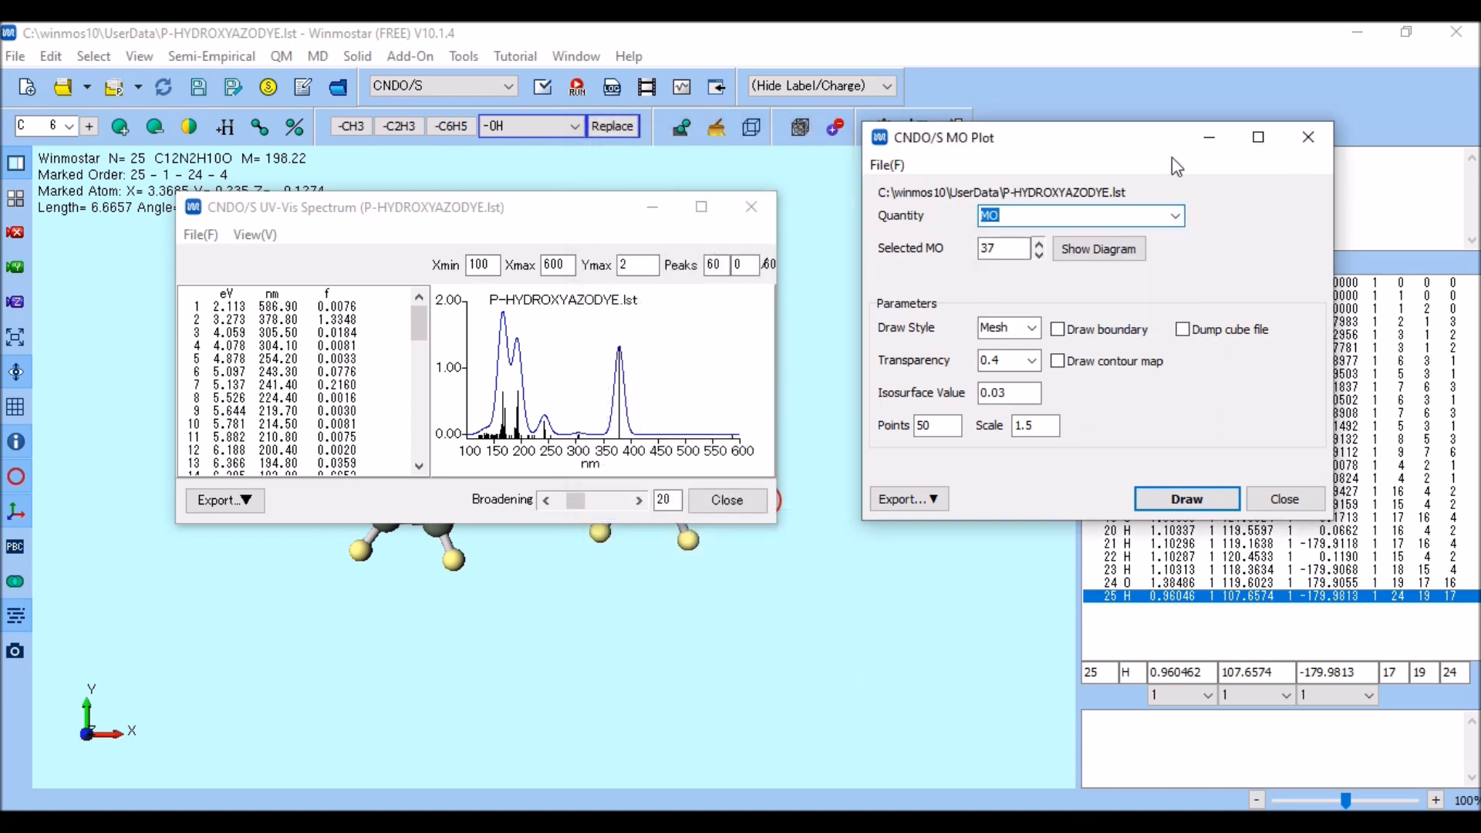
left_click(1311, 137)
Maximize the UV-Vis spectrum window and turn off Draw Curve, leaving Draw Peak on
left_click_drag(552, 221, 660, 220)
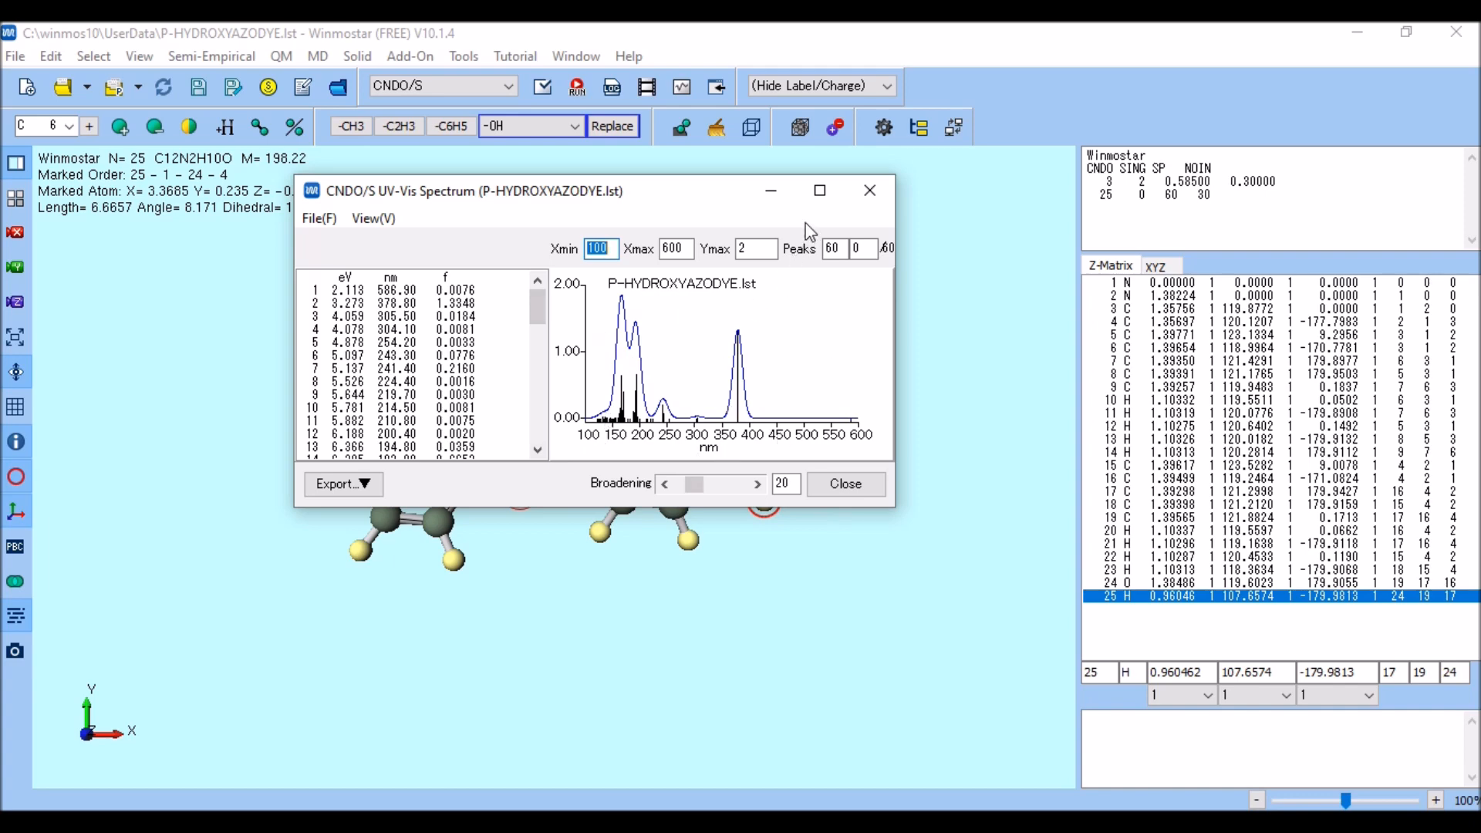
left_click(819, 190)
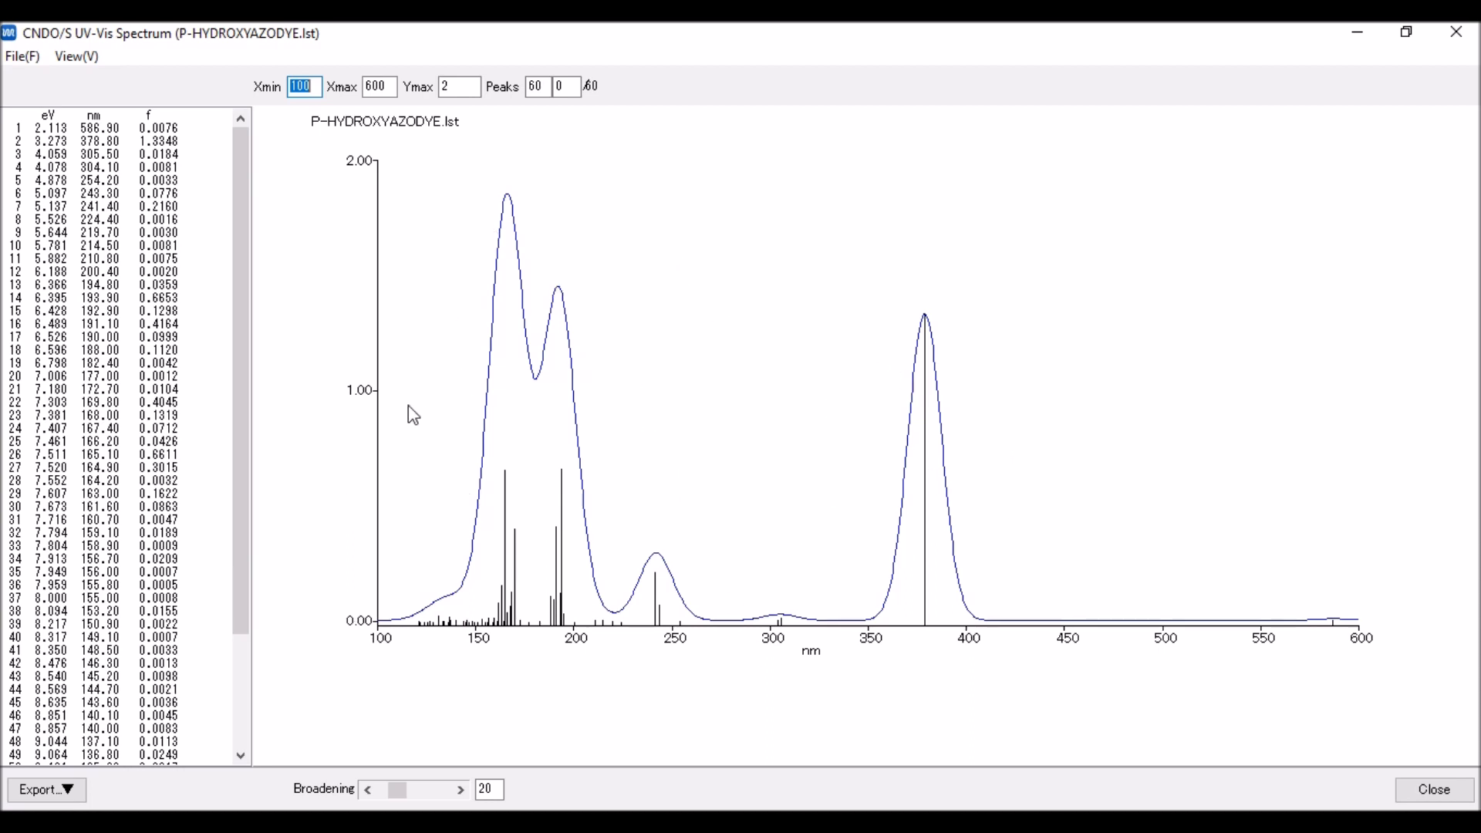
left_click(76, 57)
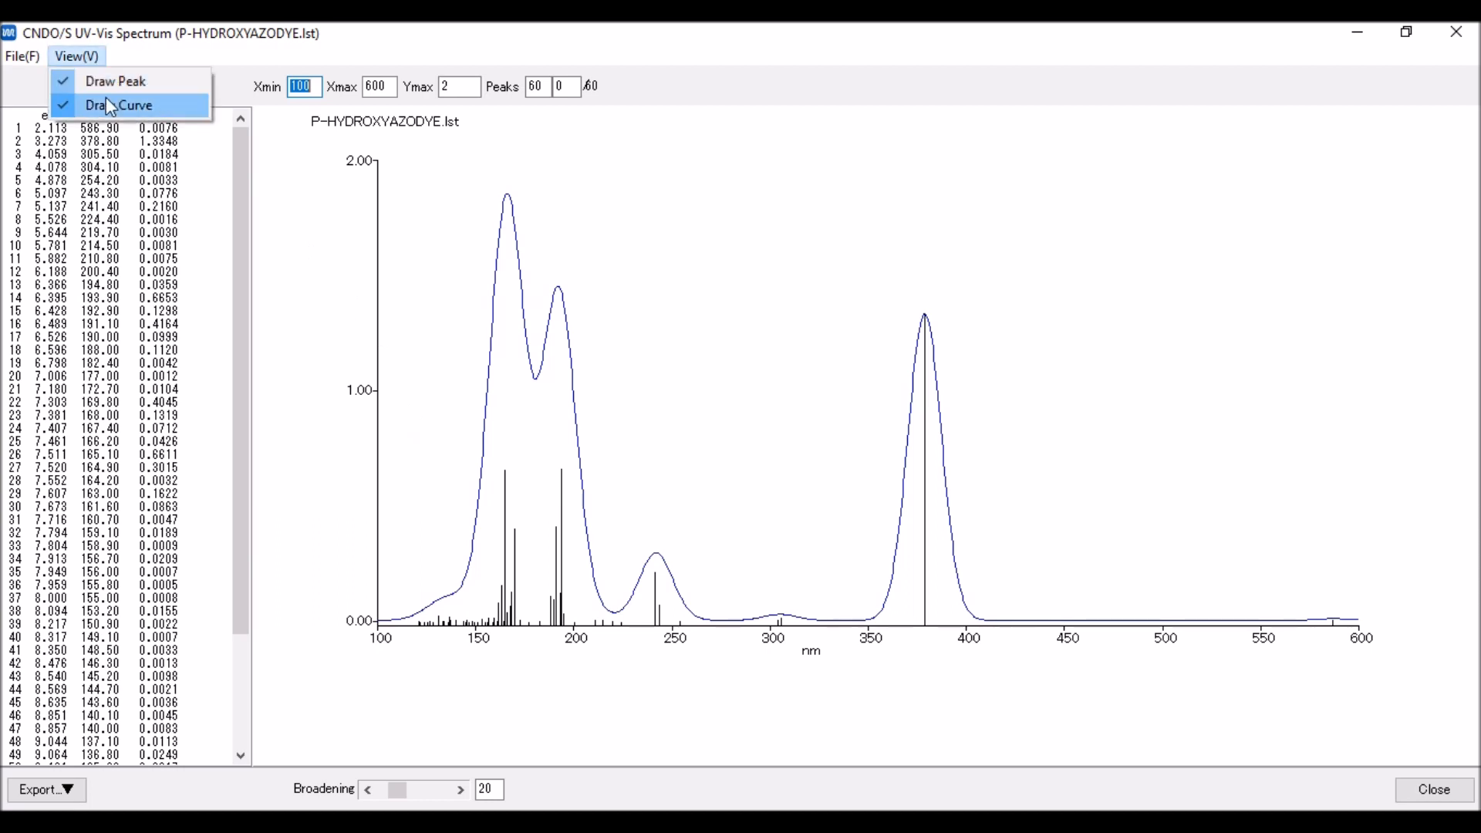
left_click(114, 100)
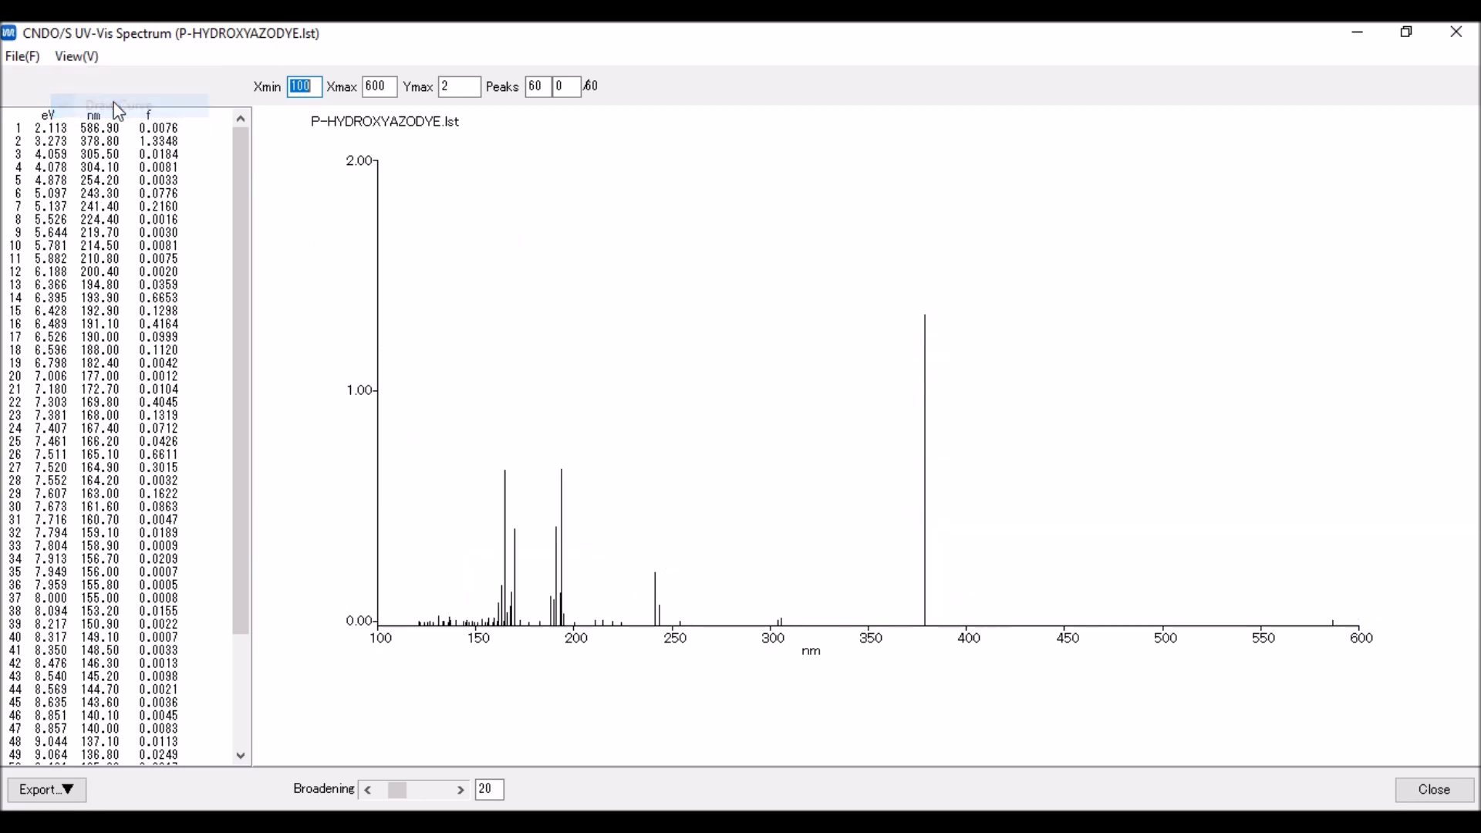
Show the UV-Vis spectrum as a curve only, with Draw Curve on and Draw Peak off
left_click(76, 56)
left_click(99, 105)
left_click(88, 59)
left_click(108, 81)
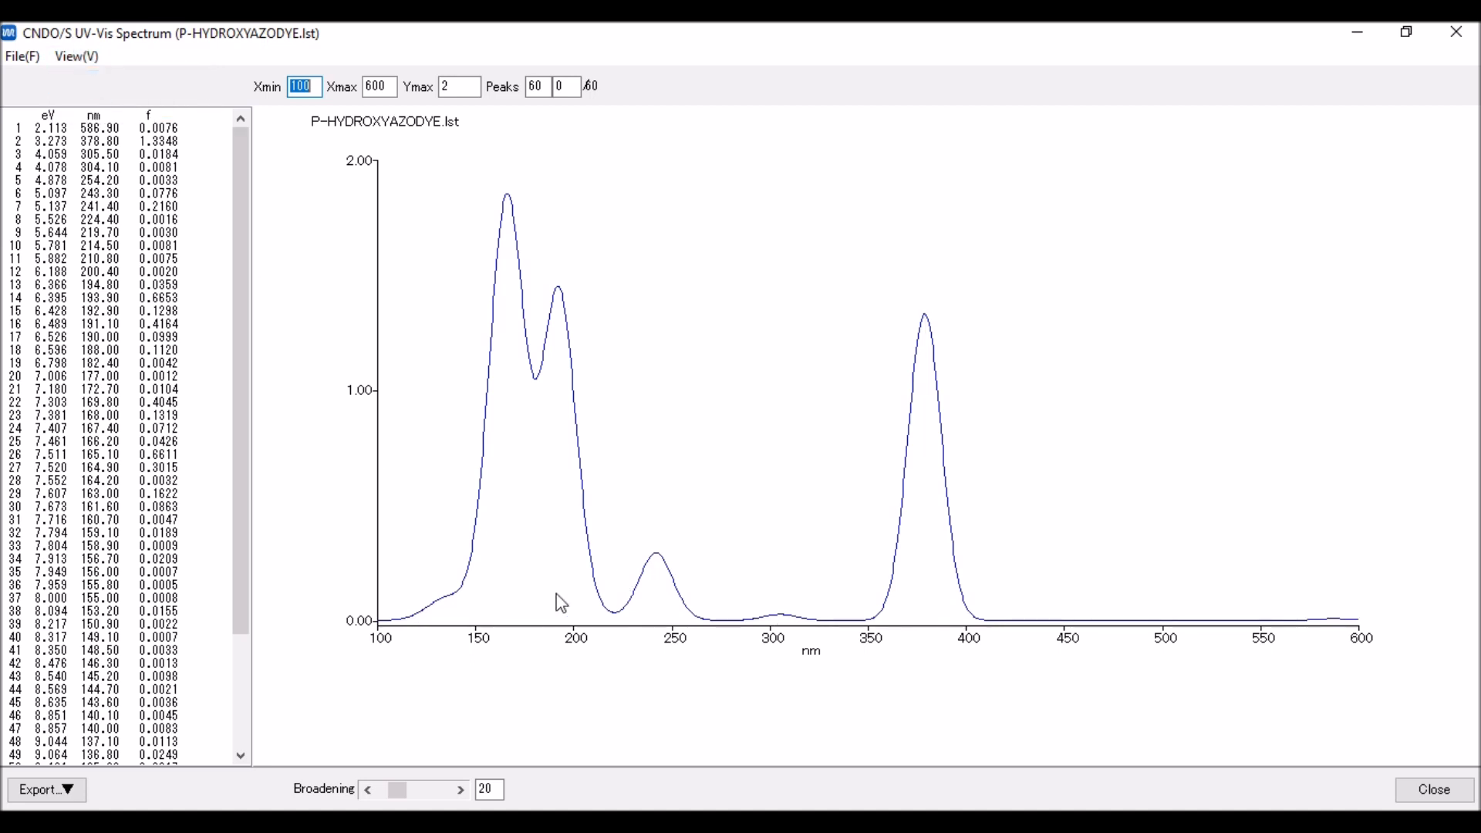
Overlay the peak lines on the spectrum curve with Draw Peak, and turn Draw Peak off again
left_click(77, 56)
left_click(93, 80)
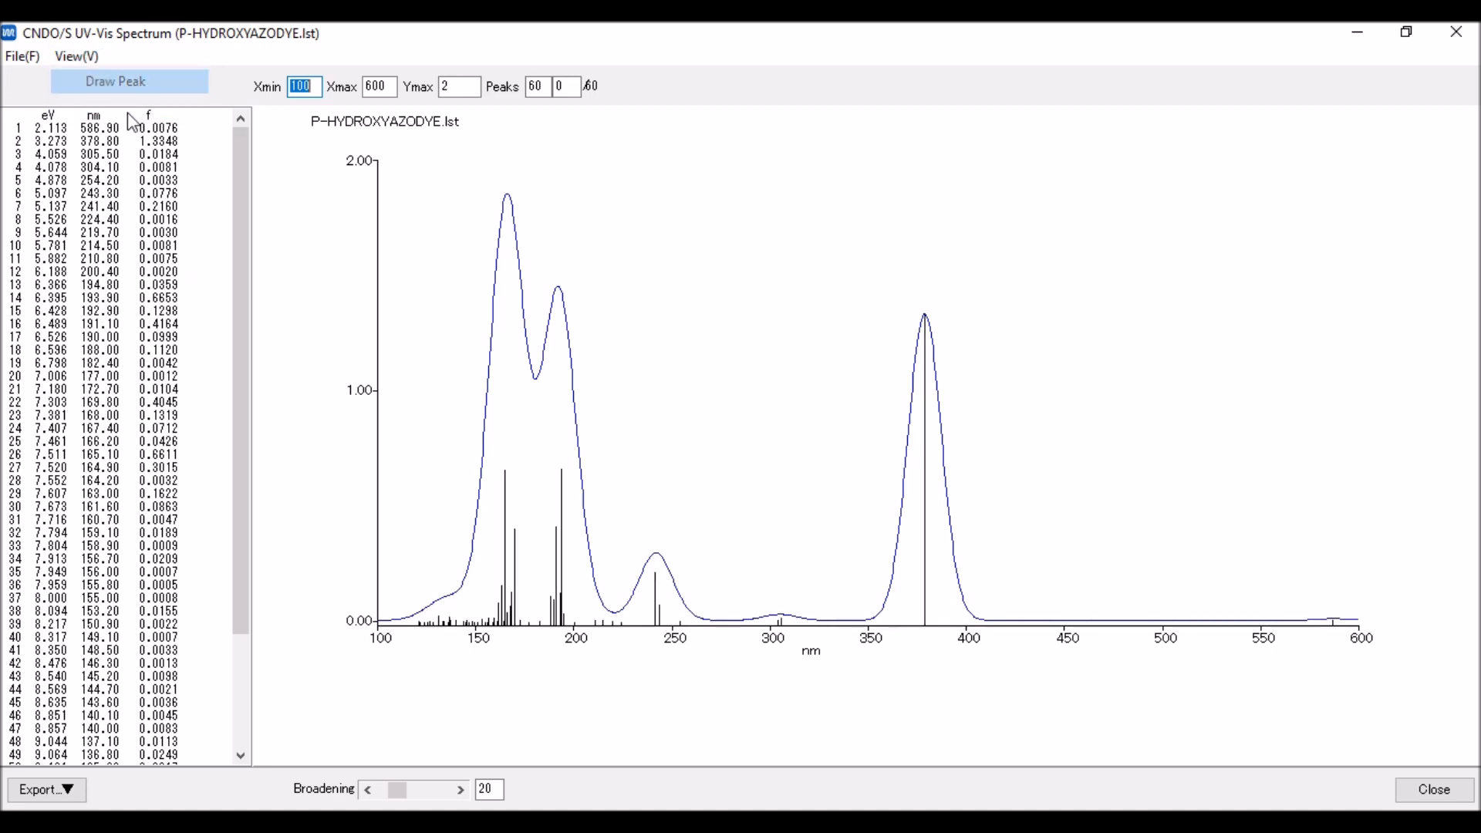
left_click(76, 56)
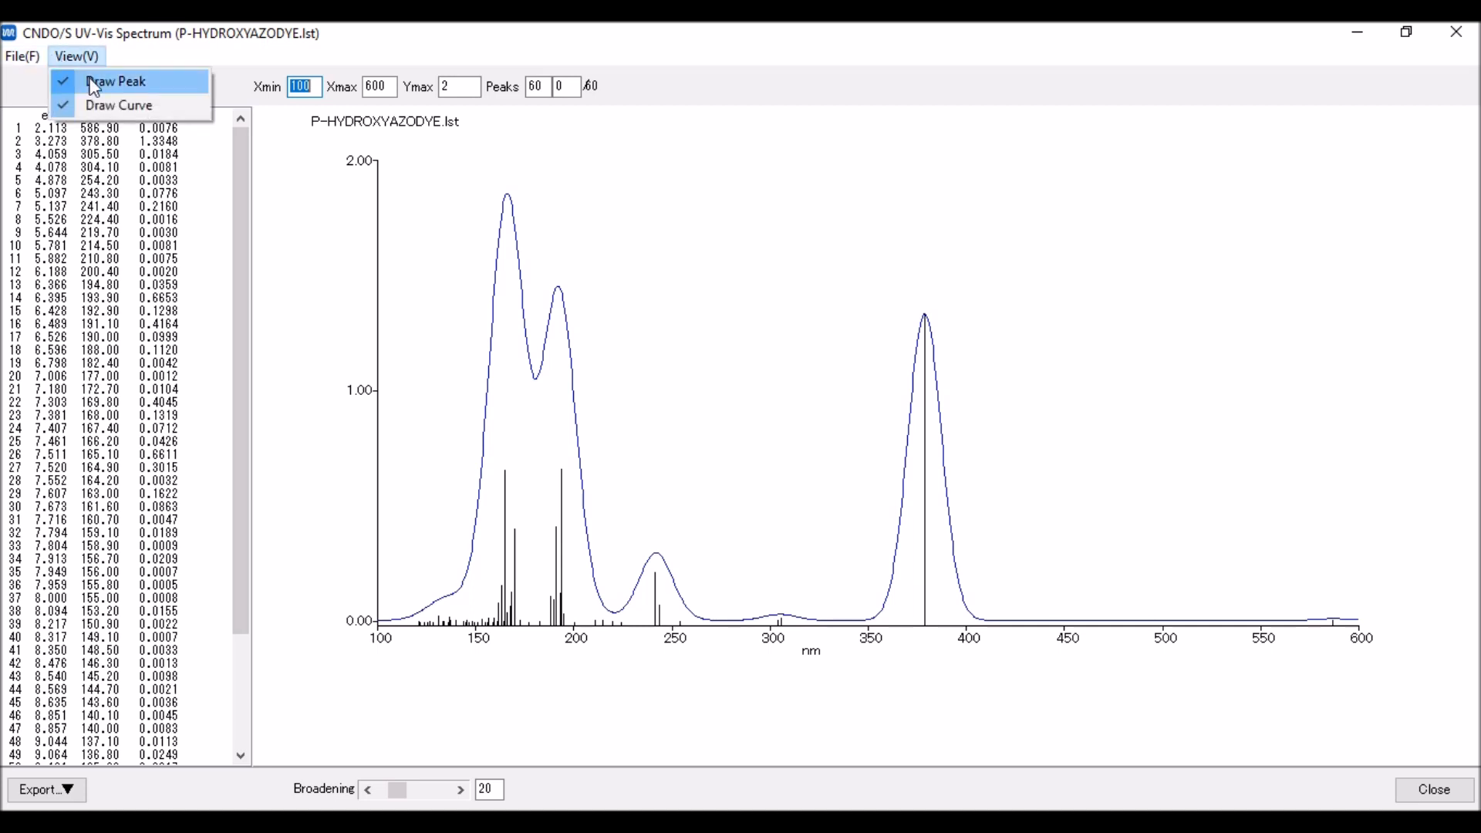
left_click(96, 82)
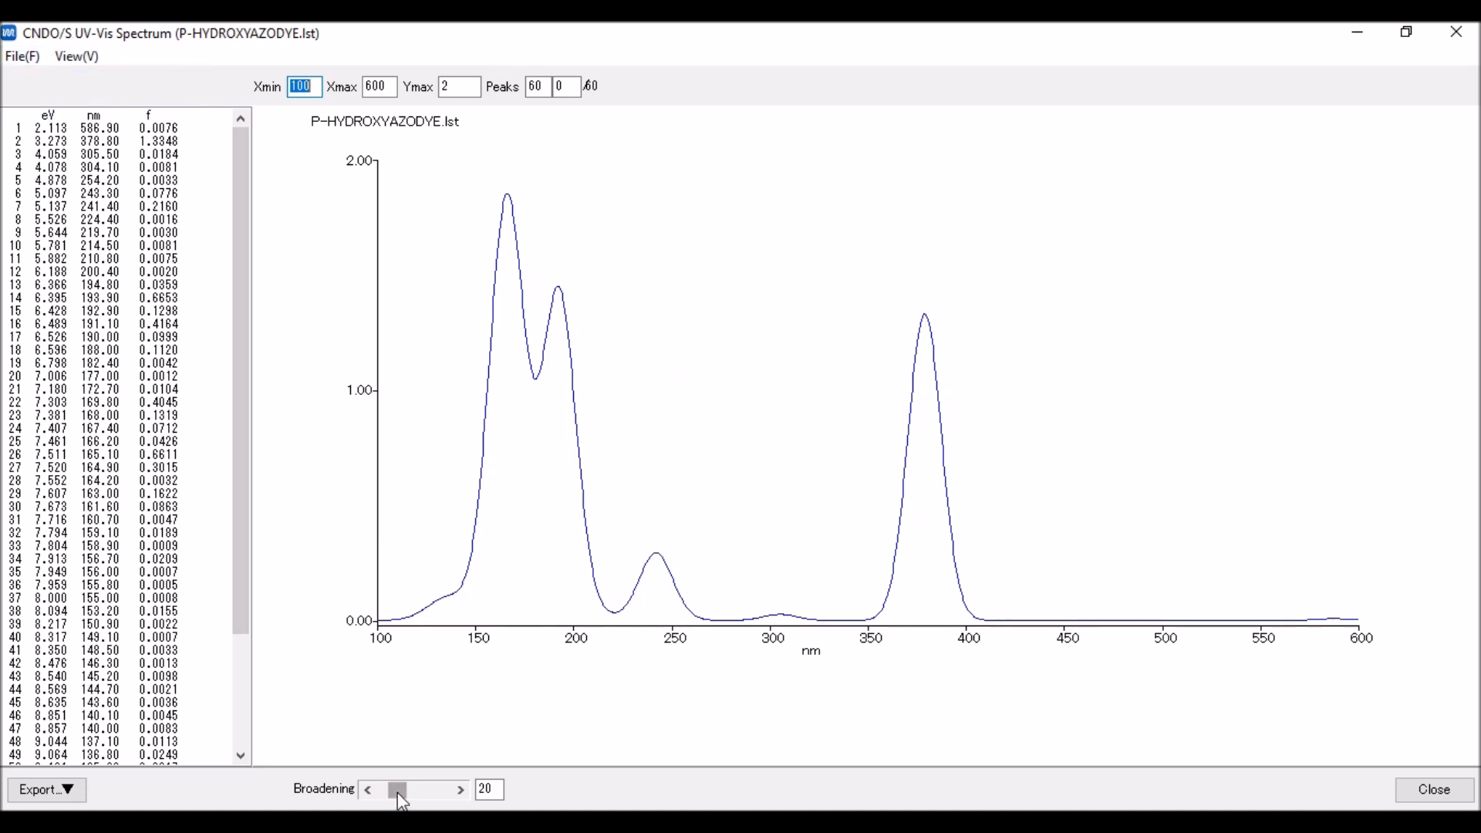
Set the spectrum's broadening to 18
left_click_drag(395, 790, 392, 792)
left_click_drag(397, 802, 394, 802)
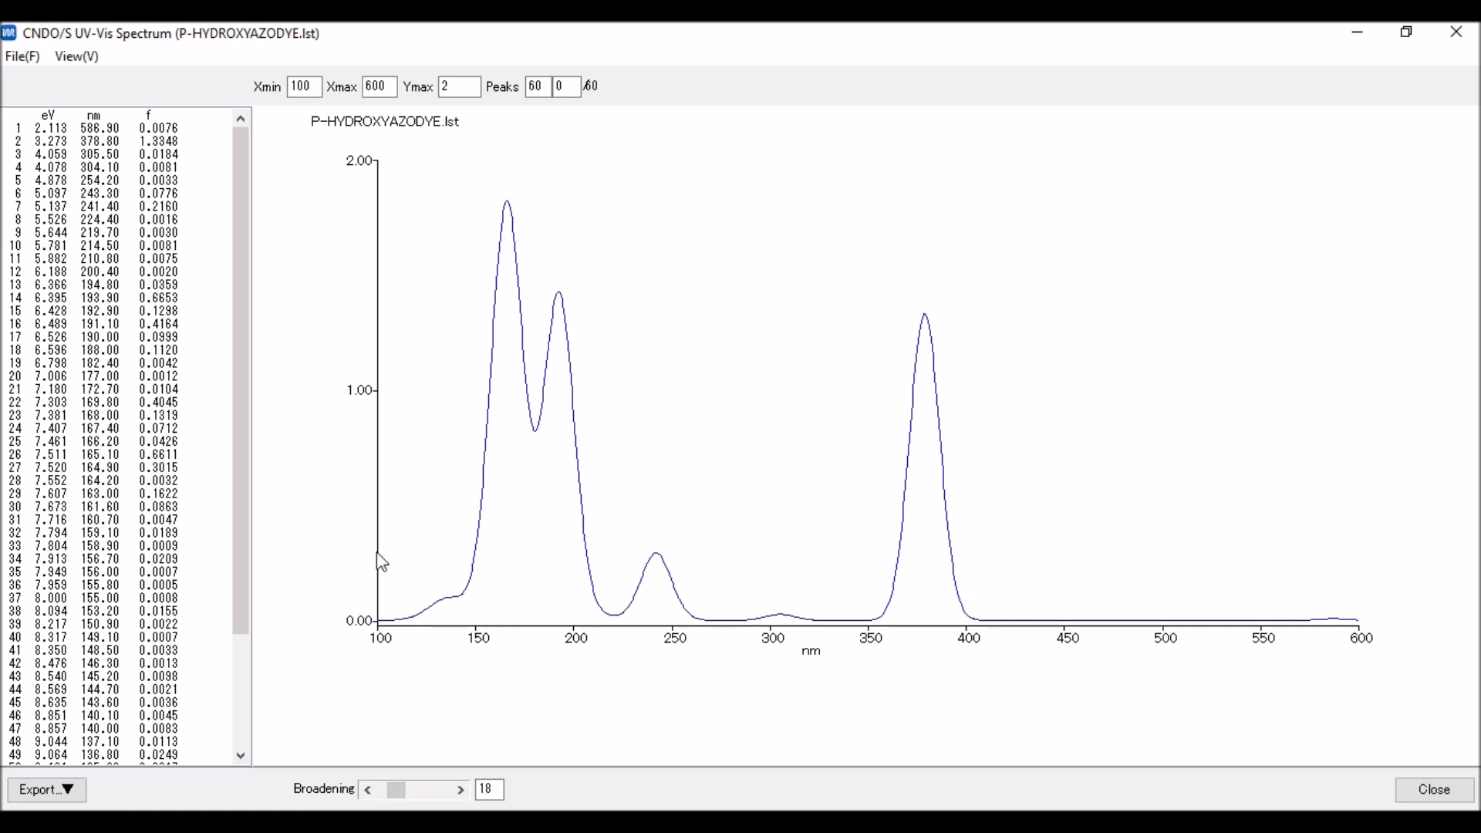
Look through the transition list and select the first and second transitions to locate them on the spectrum
left_click_drag(157, 163, 159, 622)
left_click_drag(239, 526, 164, 178)
left_click(159, 142)
left_click(164, 128)
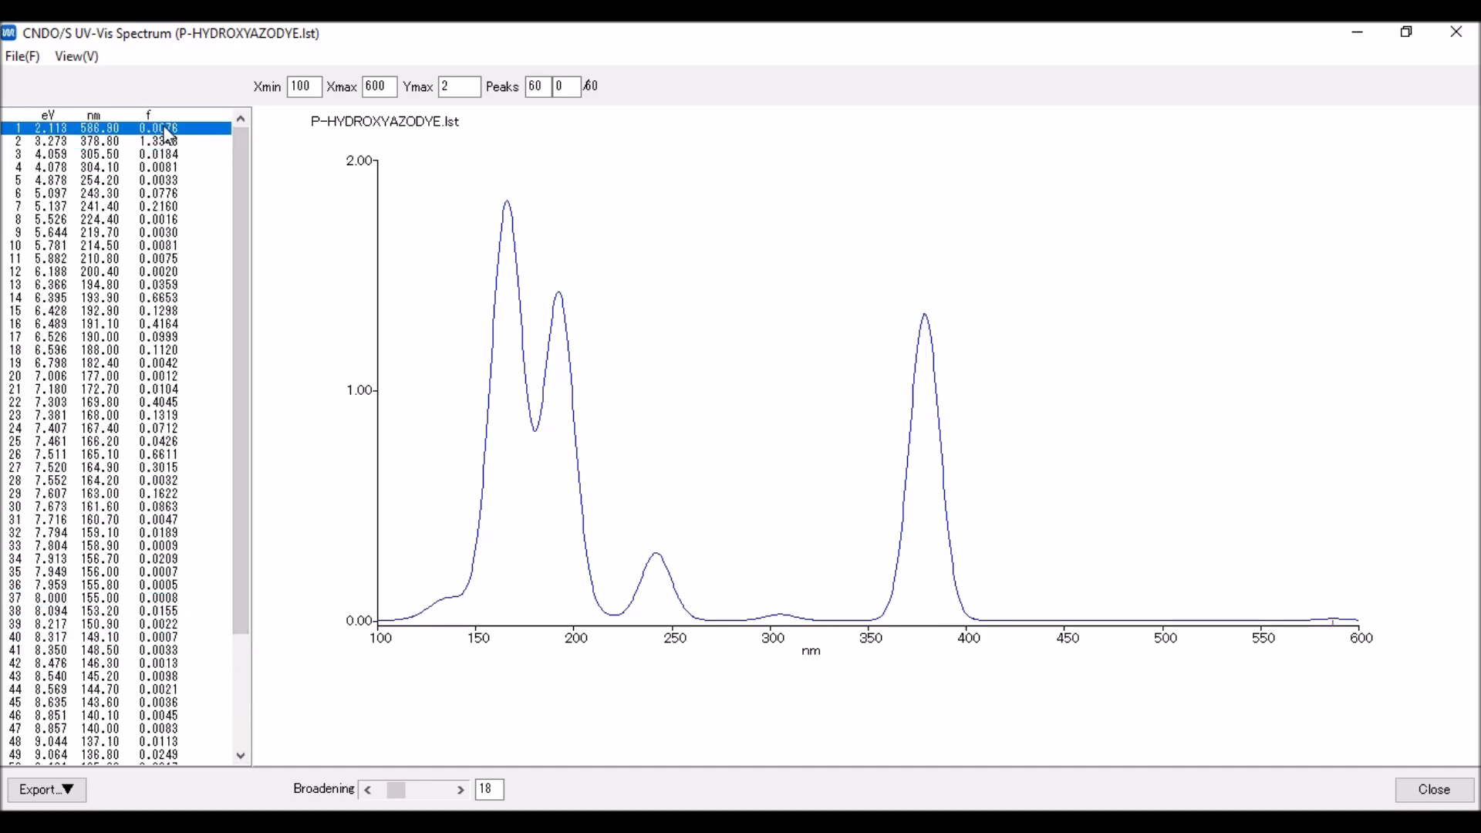
left_click(177, 145)
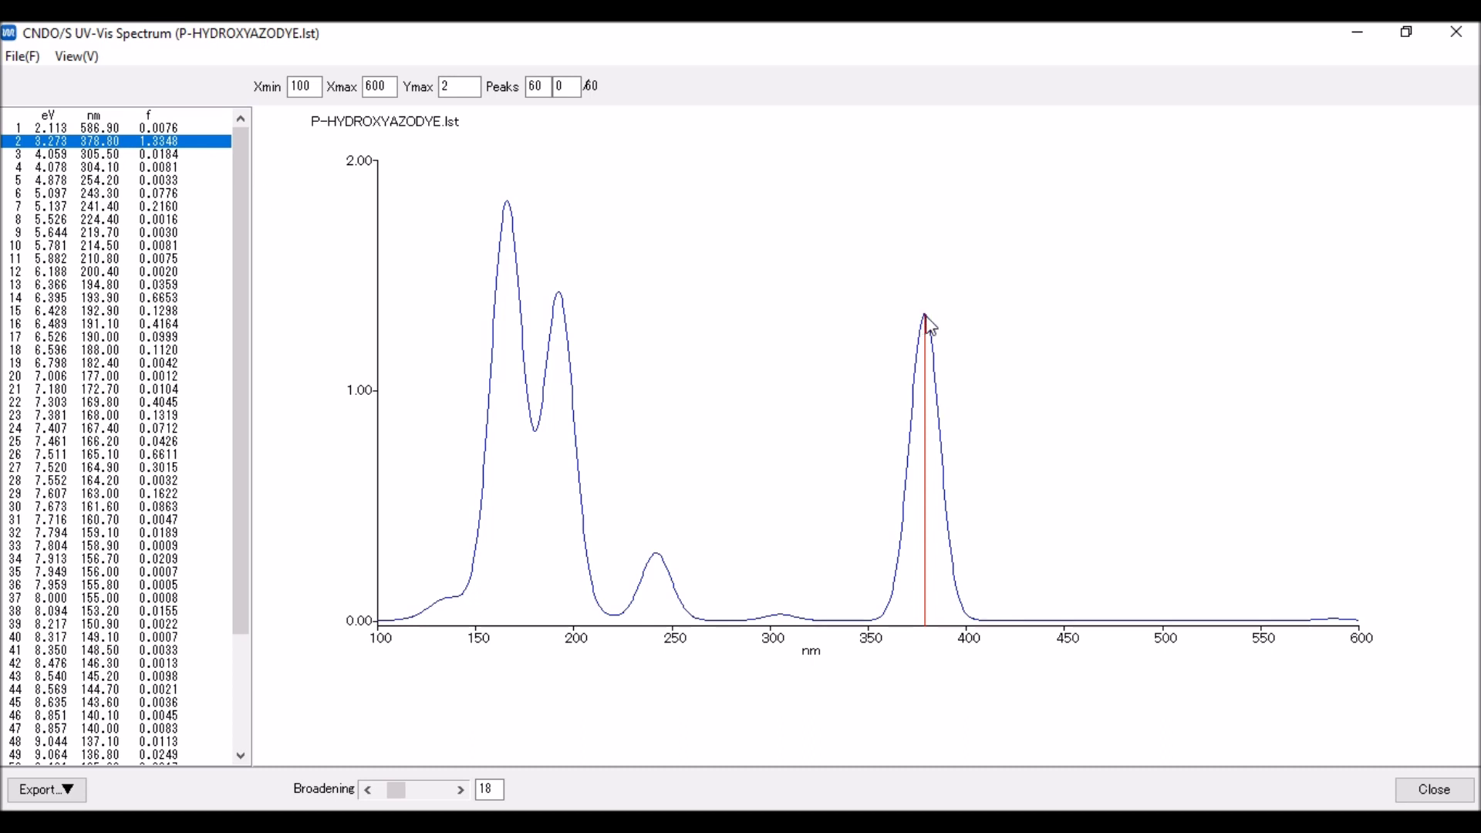
Select the curve's maxima near 240, 190 and 165 nm to find their transitions, and look through the rest of the list
left_click(657, 559)
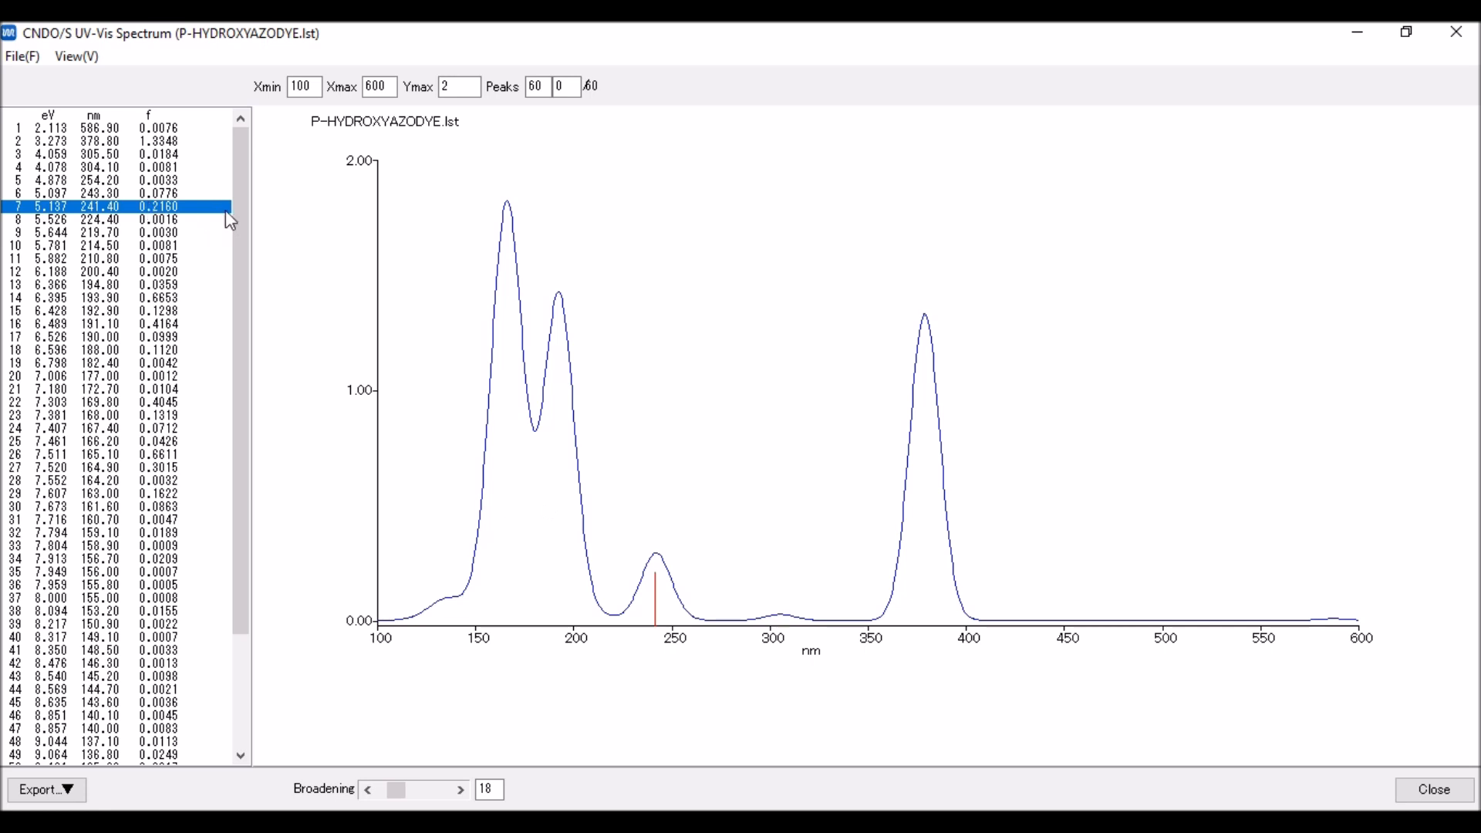
left_click(561, 303)
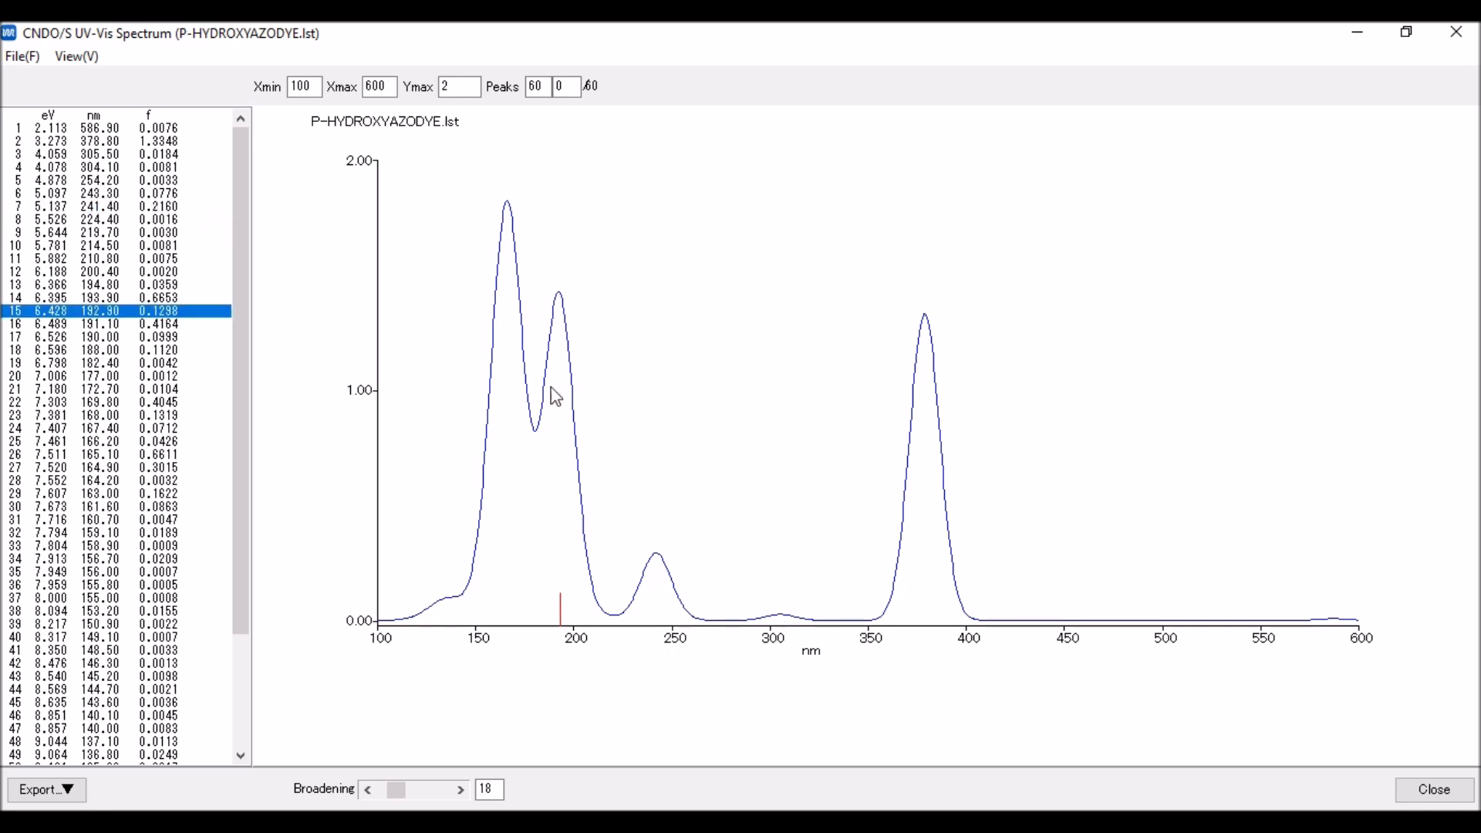
left_click(509, 206)
left_click(513, 212)
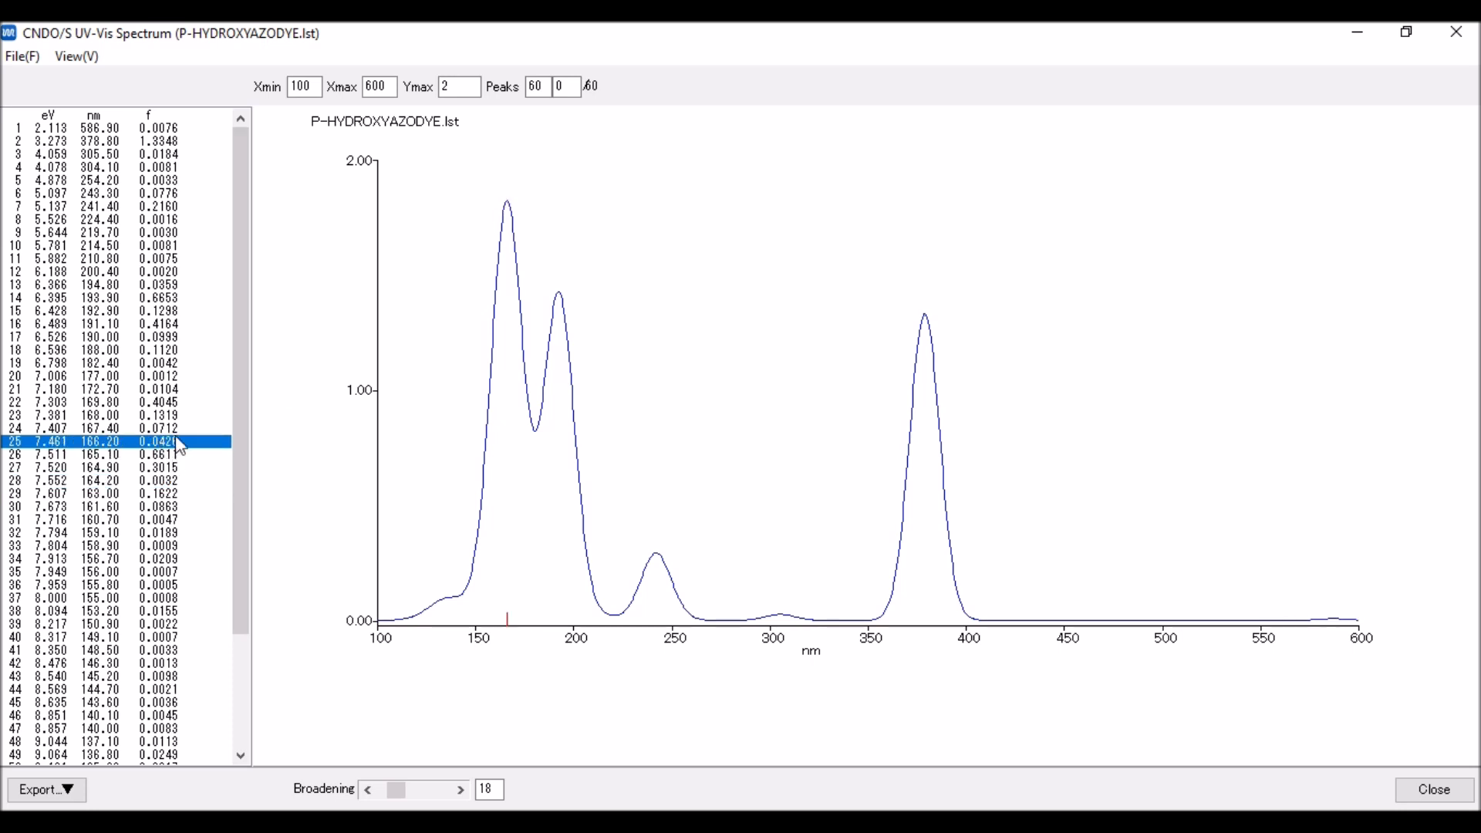
scroll(65, 373, "down", 3)
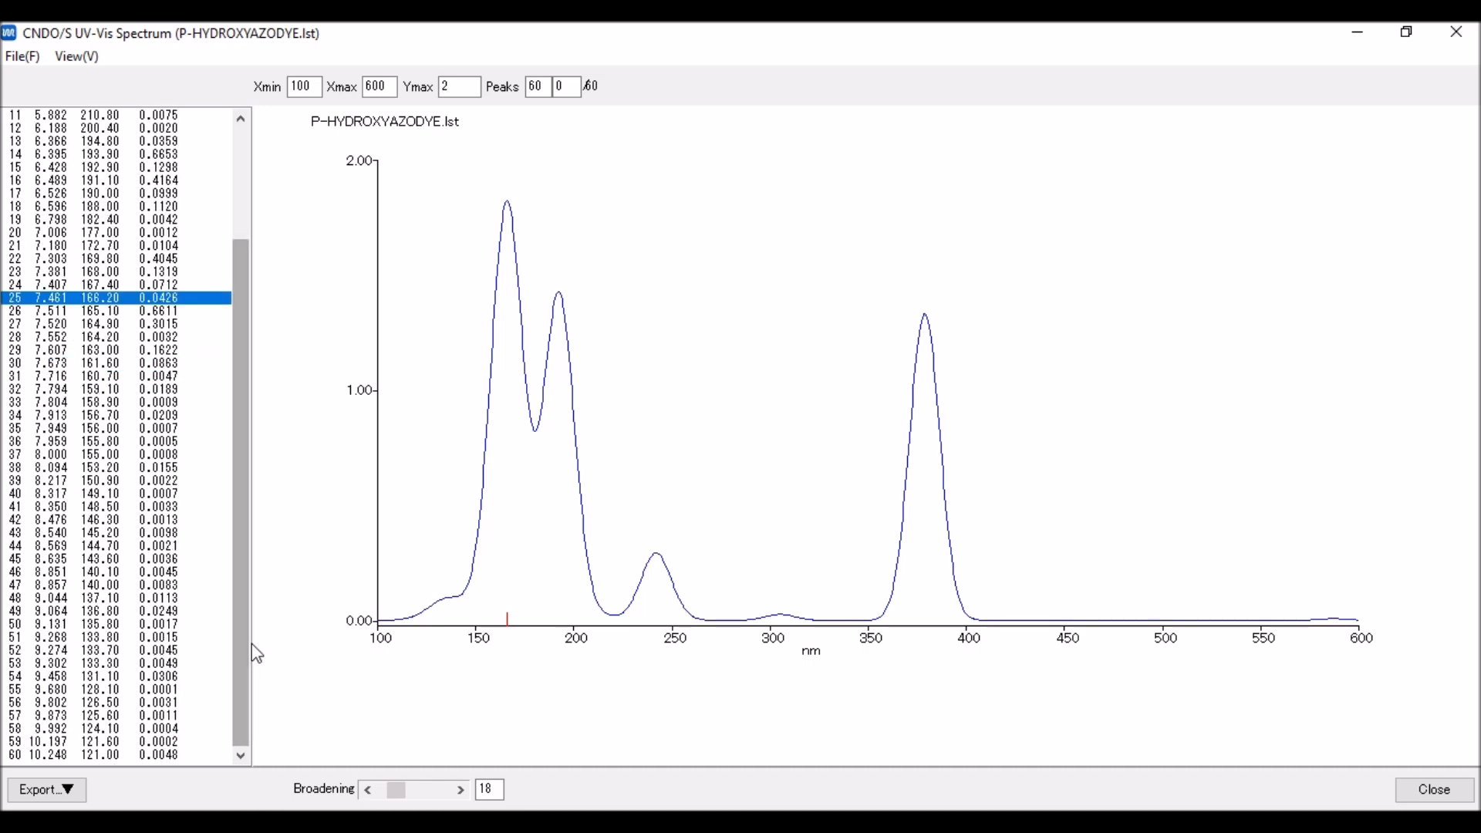
left_click_drag(251, 643, 205, 501)
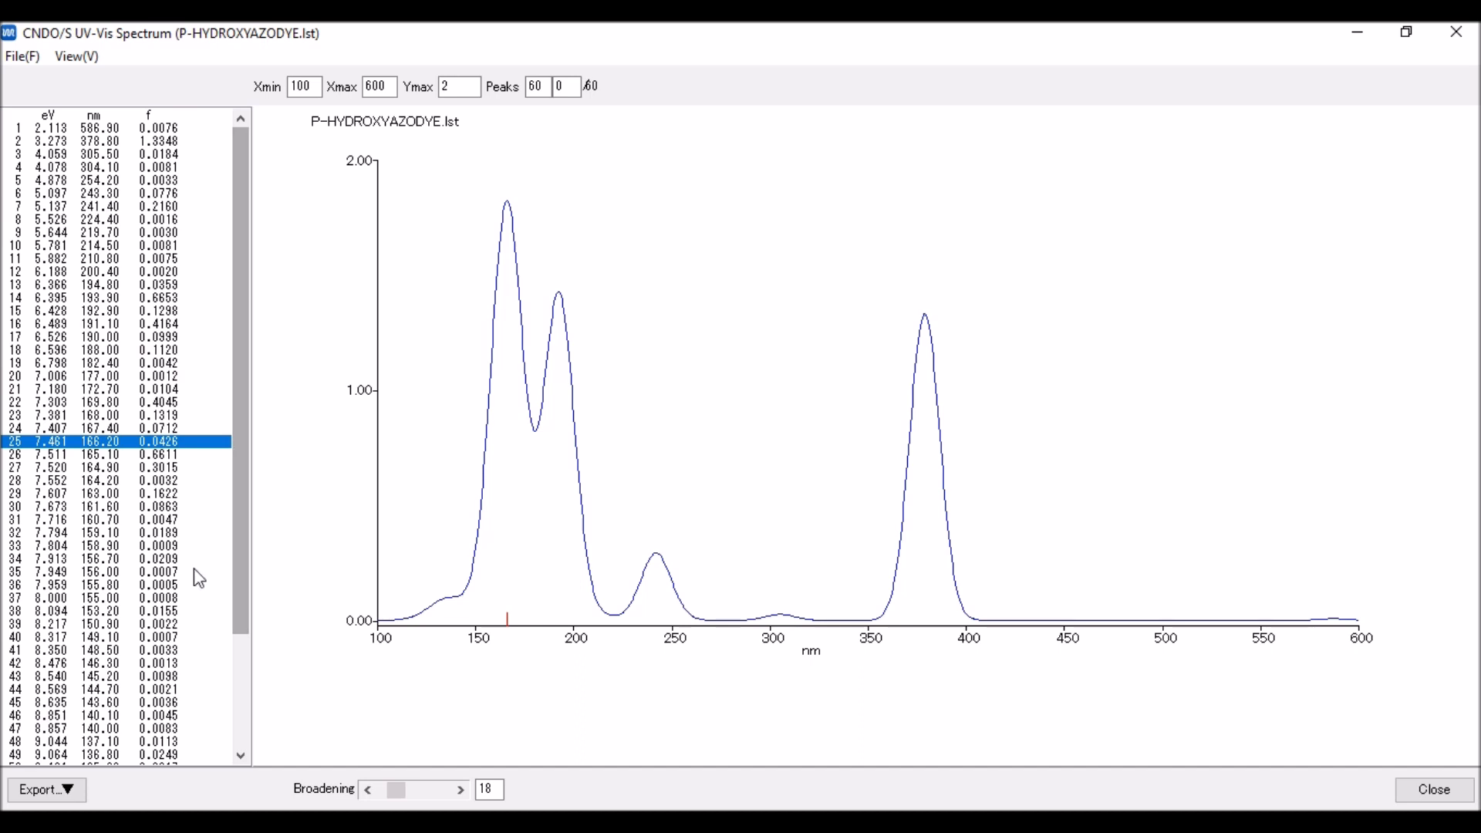
Export the spectrum data to Excel, and close the resulting workbook and the UV-Vis spectrum window
left_click(67, 790)
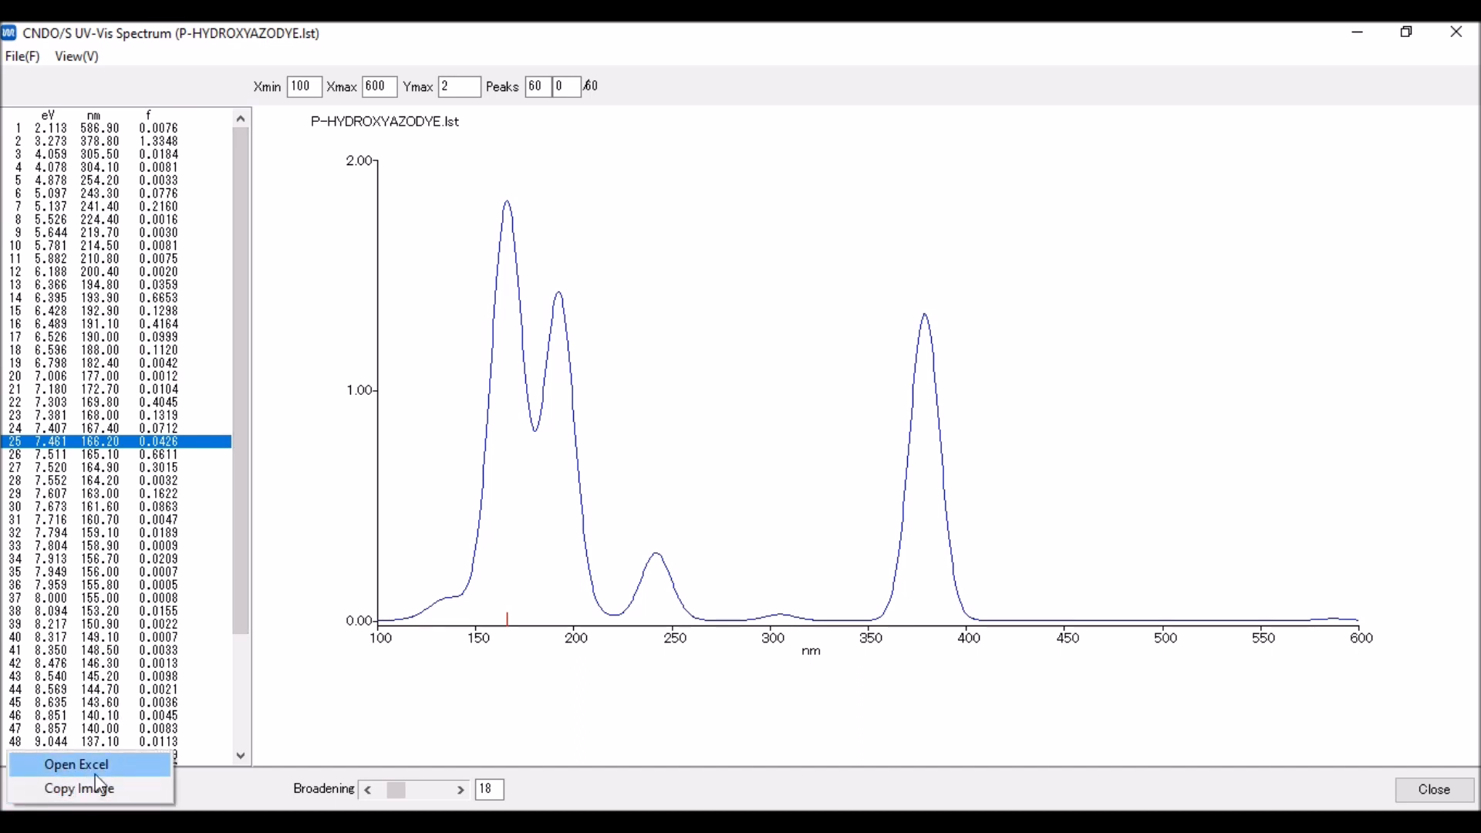
left_click(84, 766)
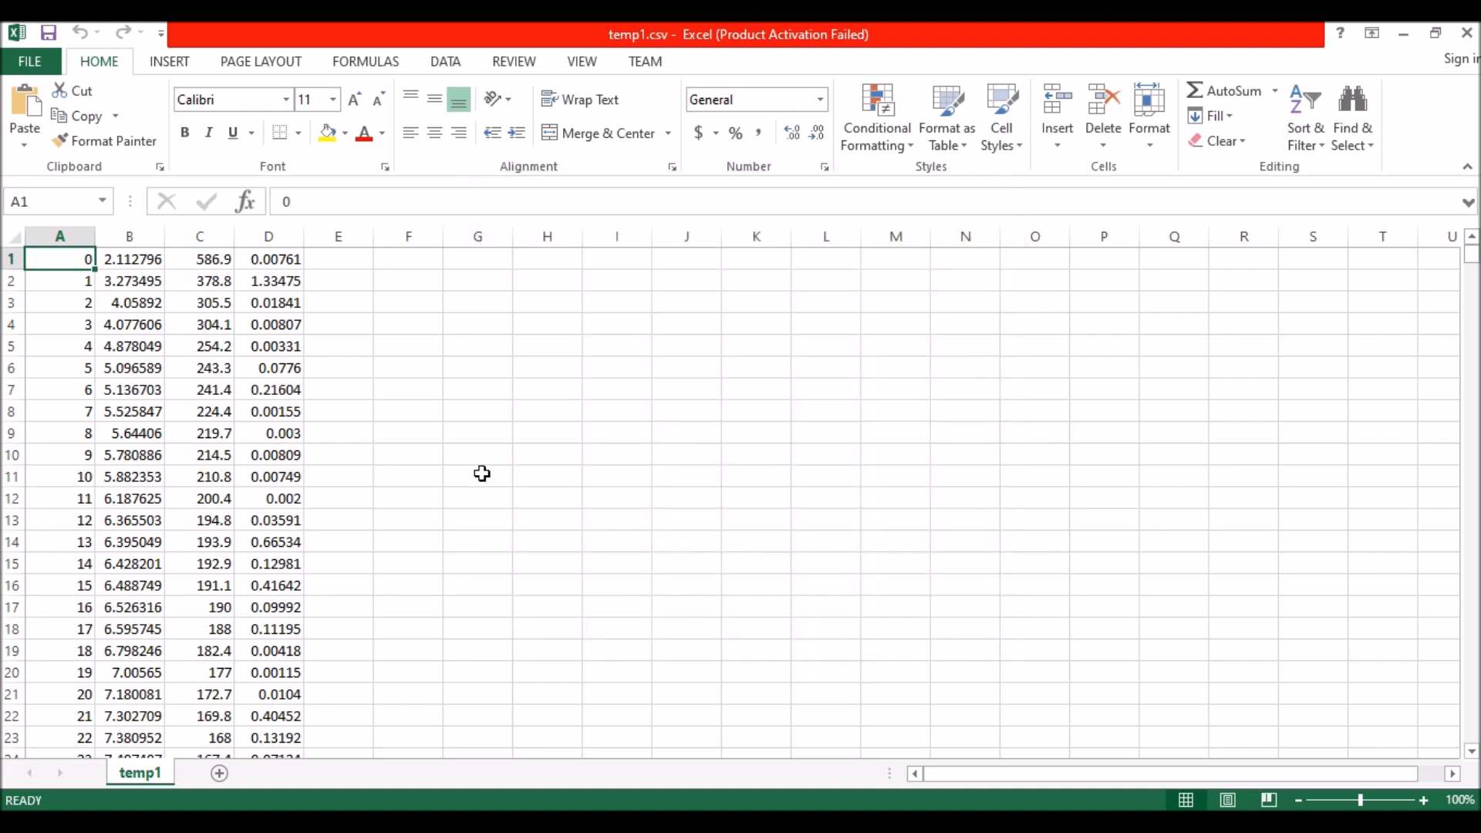
left_click(1465, 33)
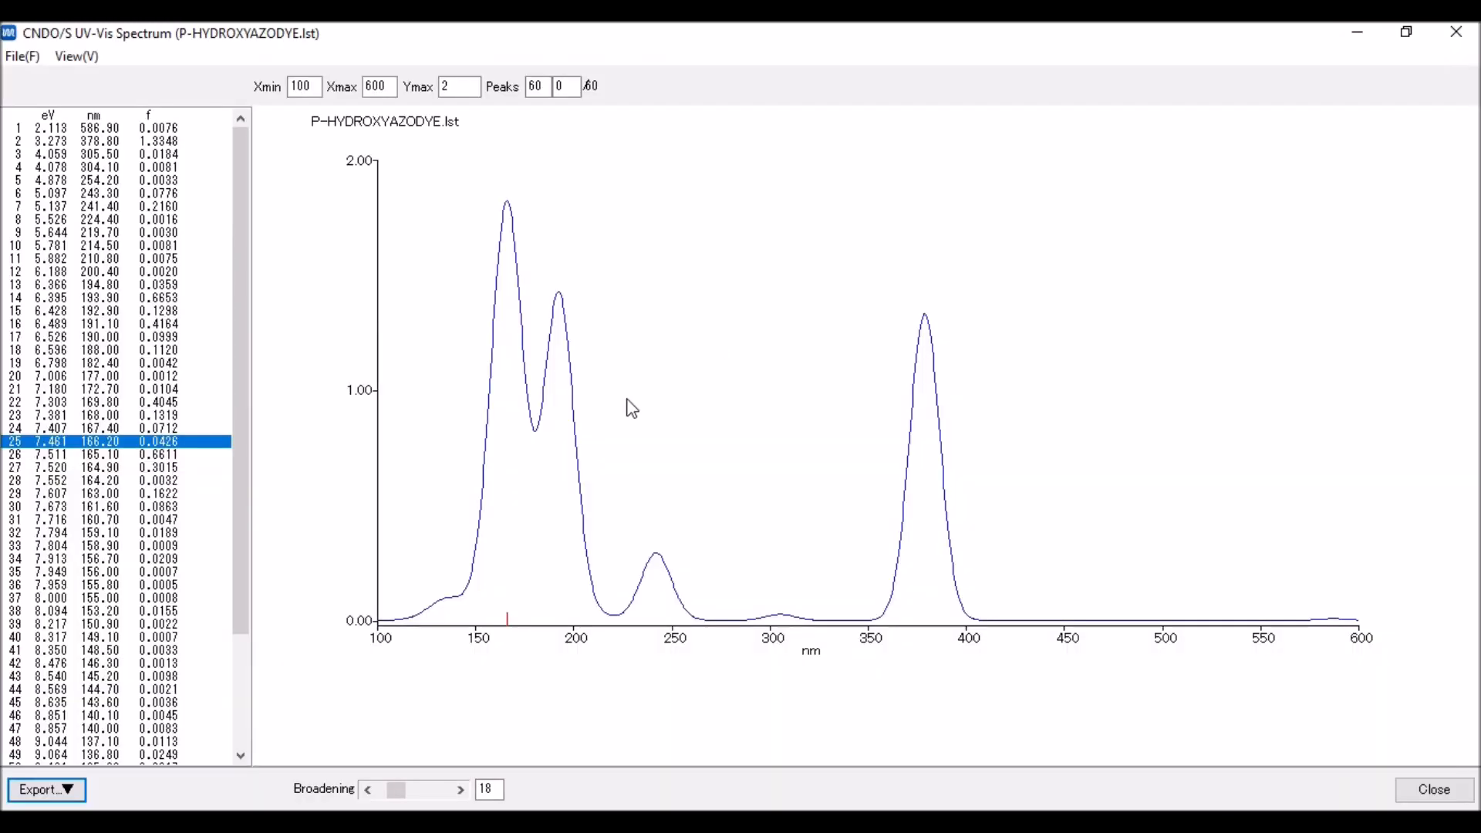
left_click(1456, 33)
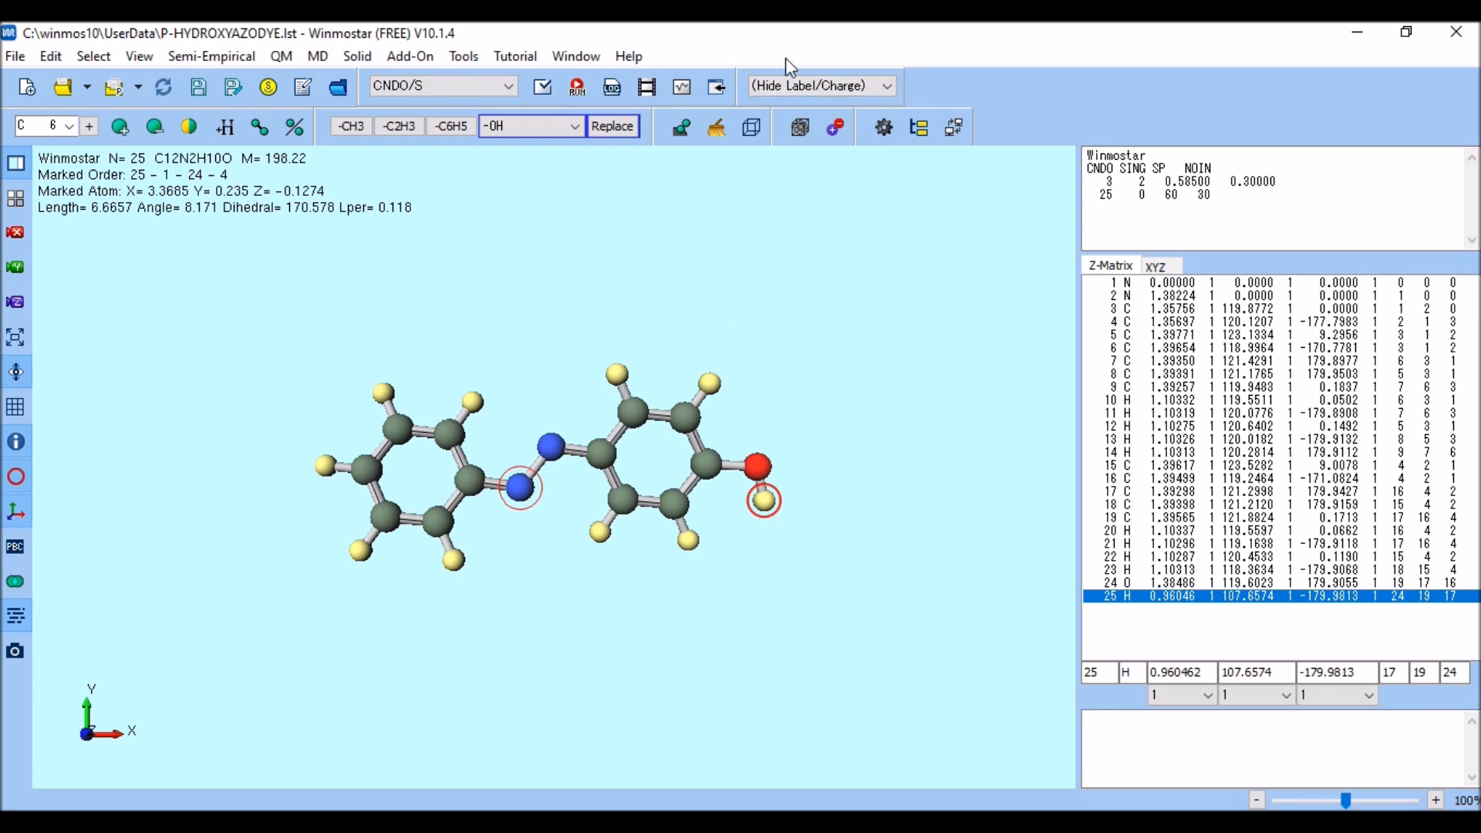
Label the molecule's atoms with Number&Element and rotate the model slightly to inspect them
left_click(883, 88)
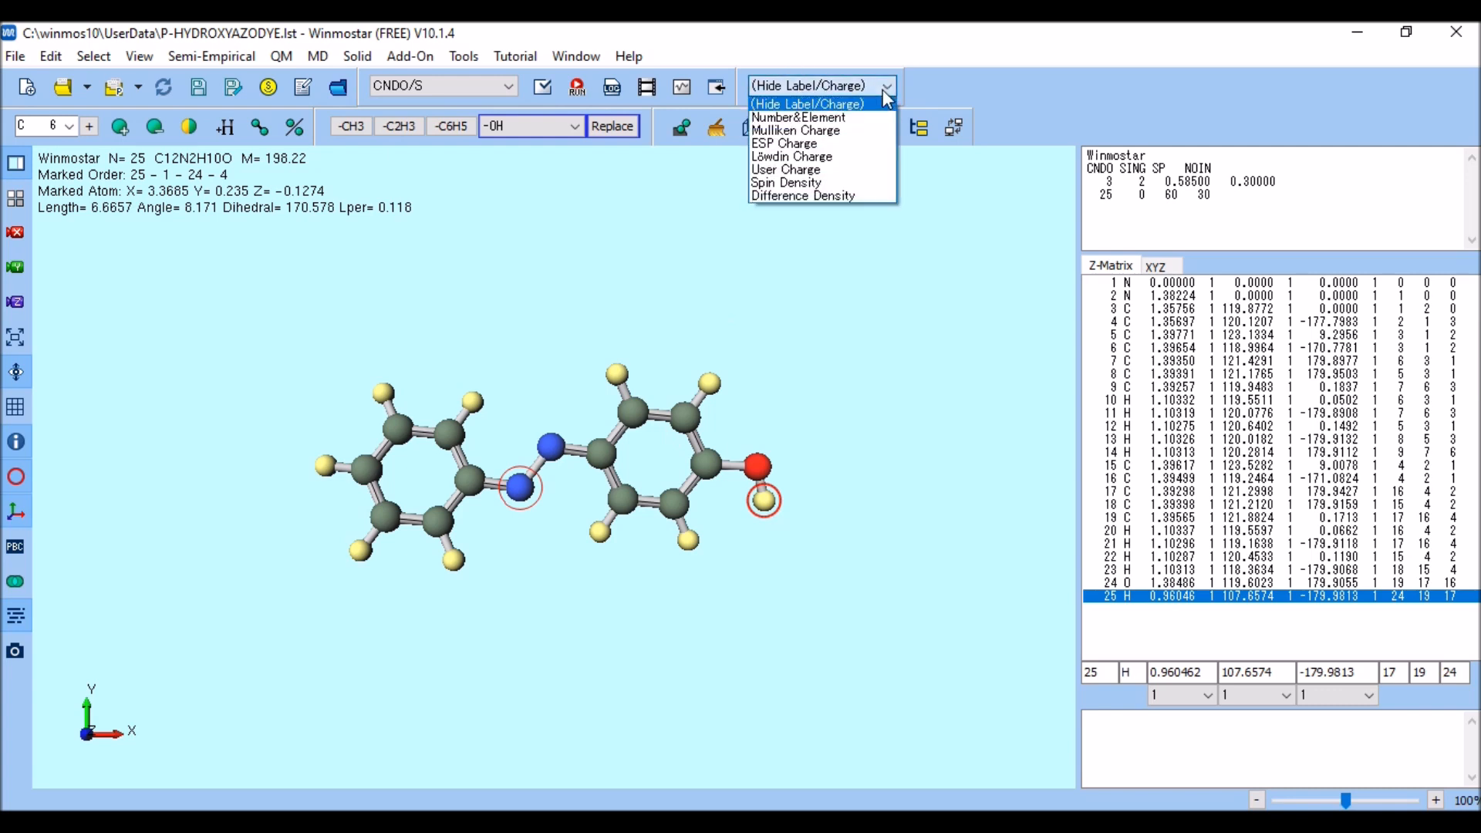
left_click(819, 117)
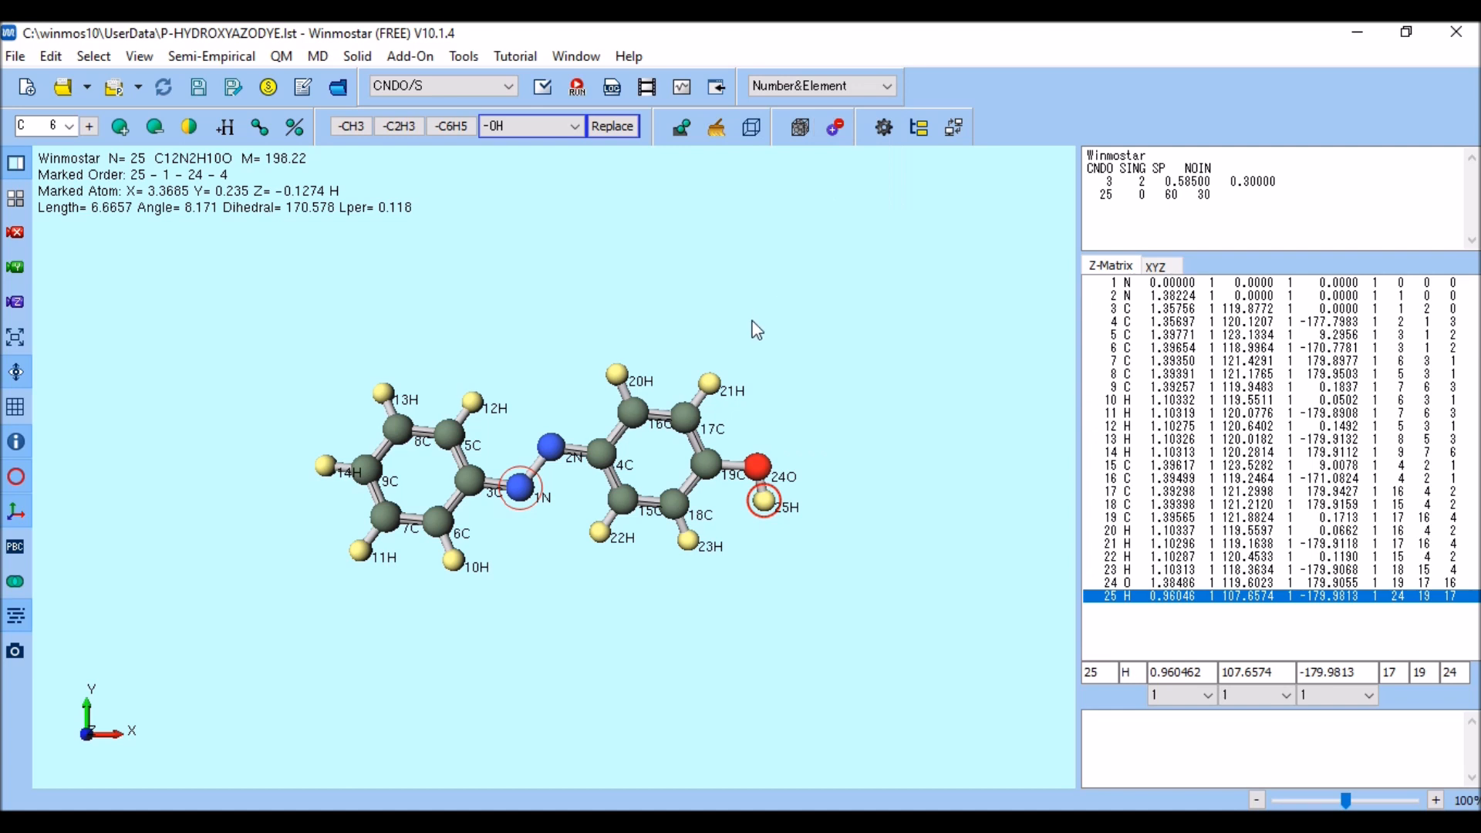
left_click_drag(754, 330, 756, 324)
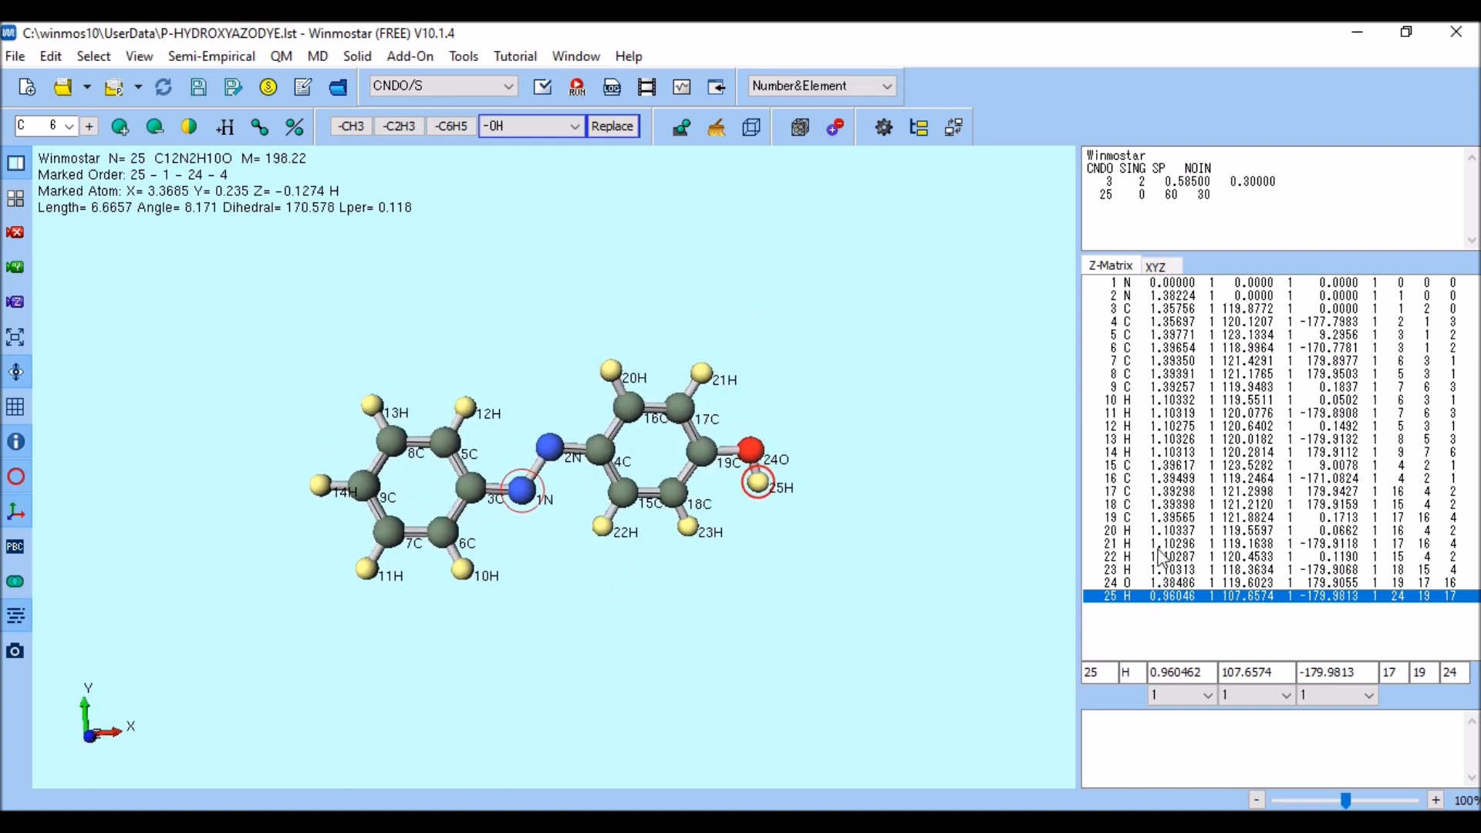
Switch the atom labels to Mulliken Charge
left_click(877, 86)
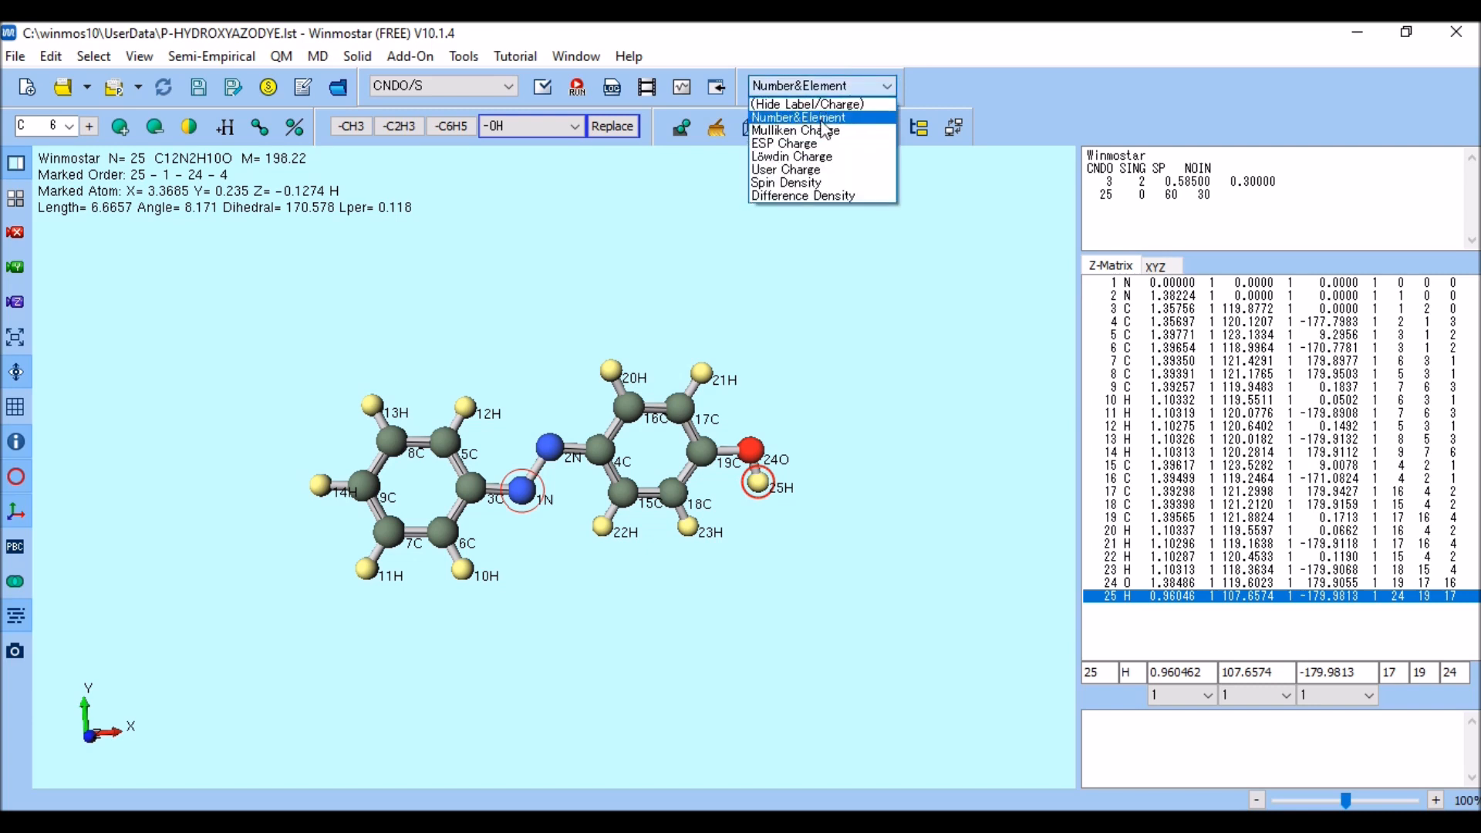
left_click(821, 130)
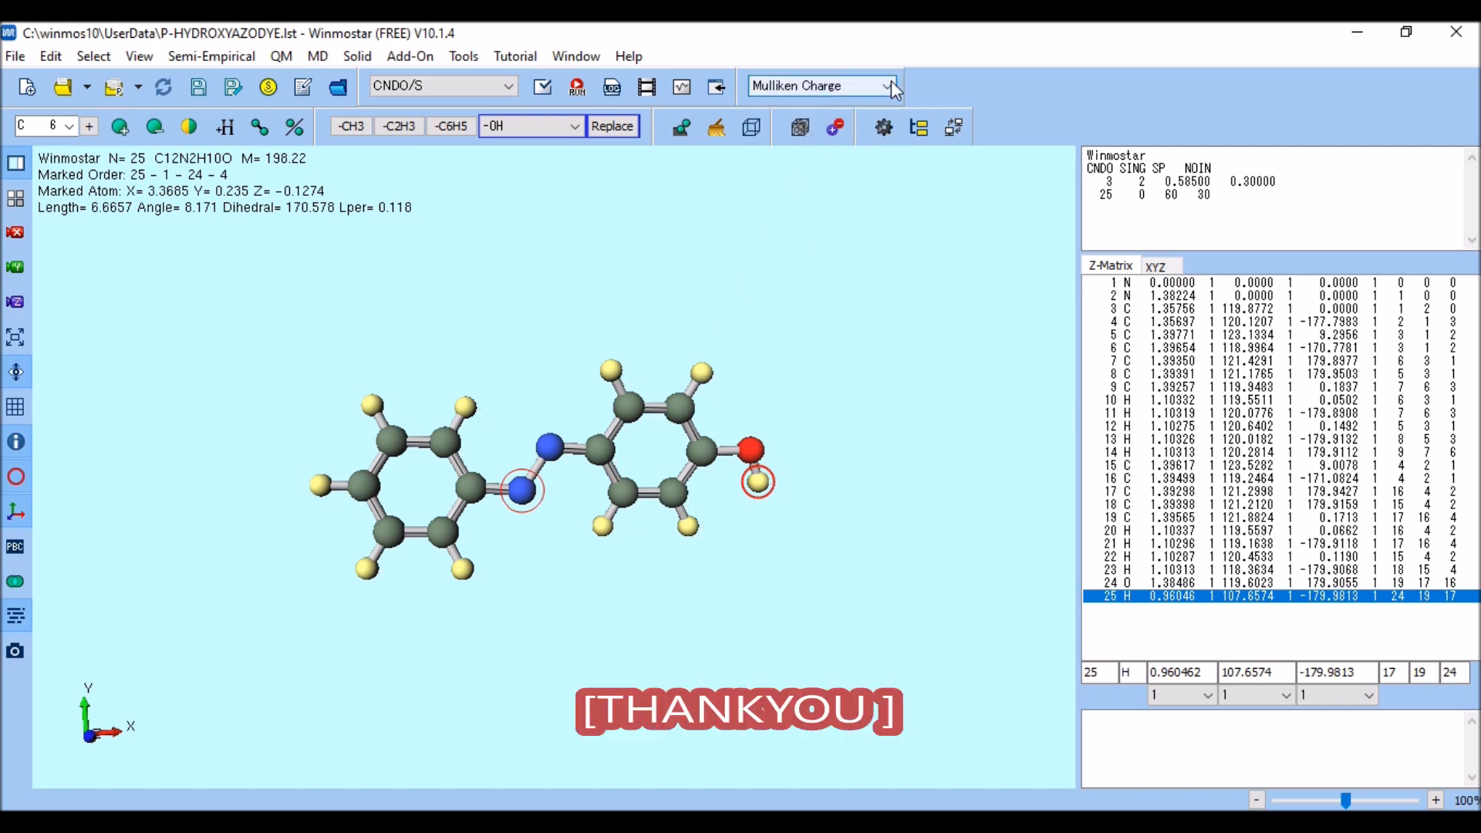